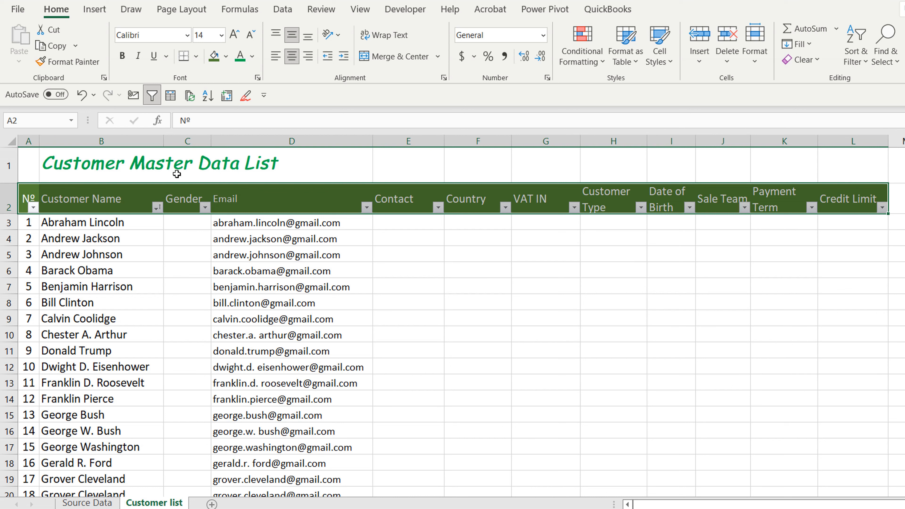
Fill the Gender, Country, Credit Limit and Date of Birth header cells with the standard red colour.
click(178, 197)
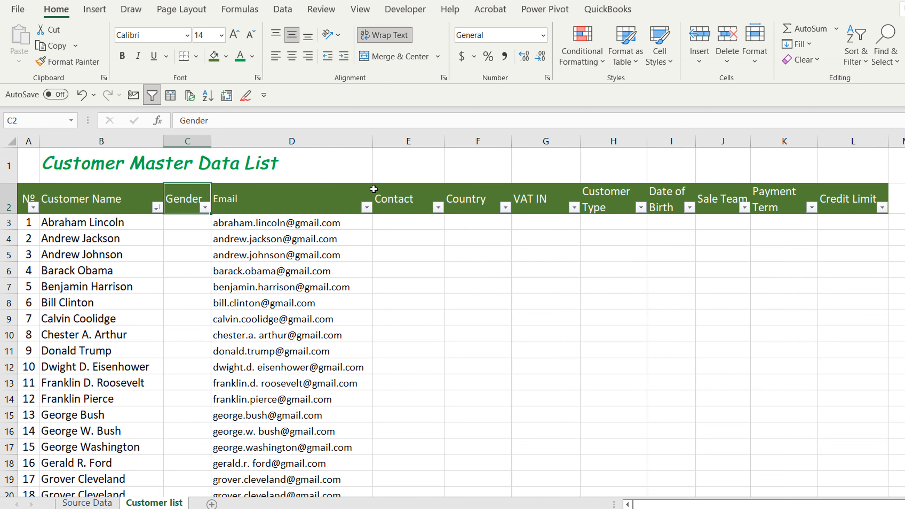
click(225, 56)
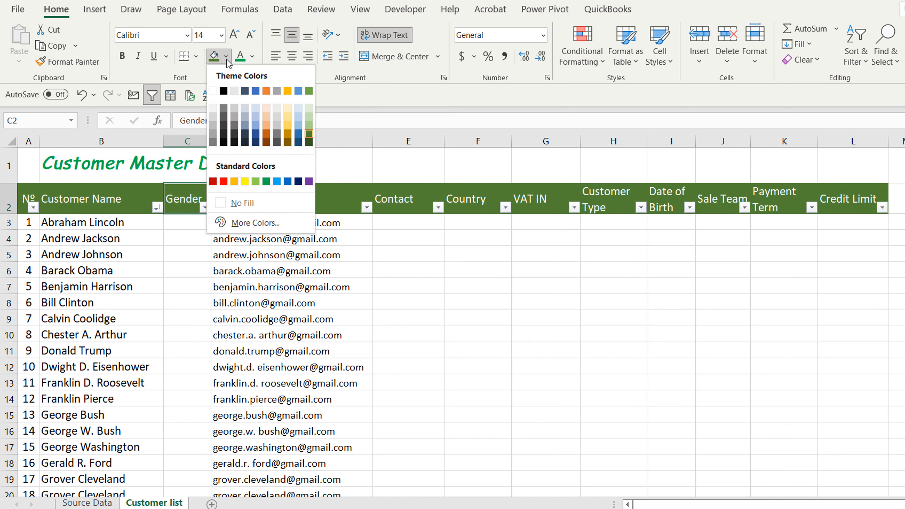
click(223, 181)
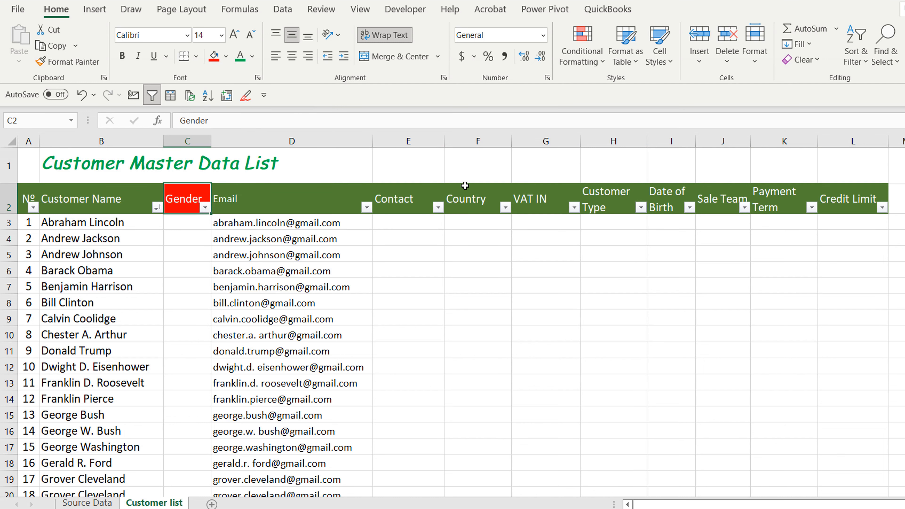
click(481, 198)
click(215, 57)
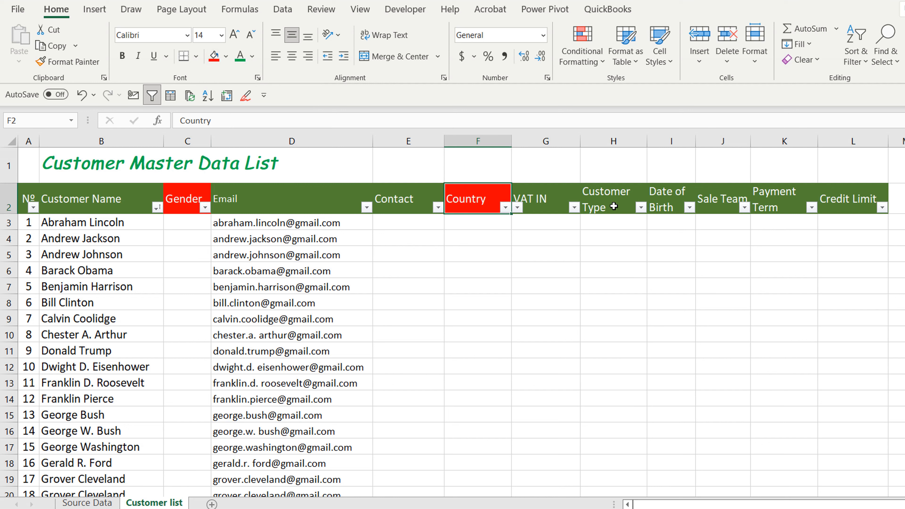
click(842, 200)
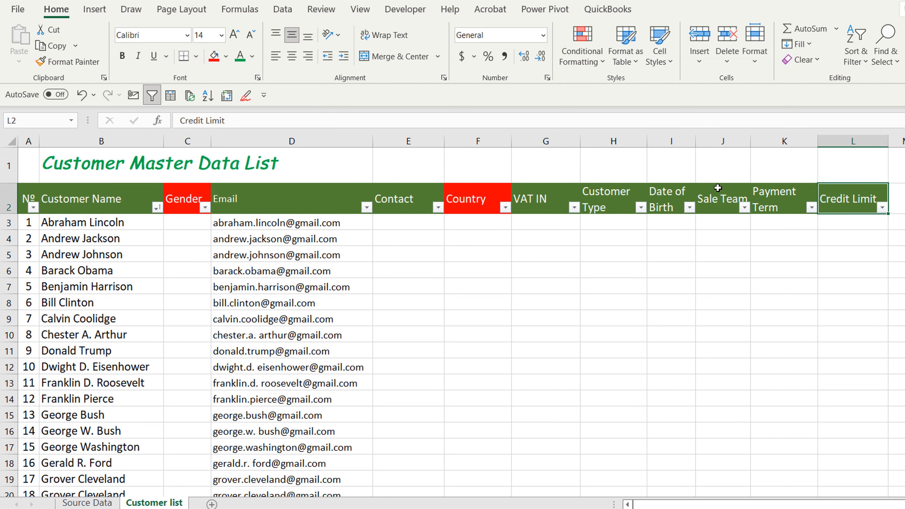
click(213, 57)
click(667, 200)
click(213, 59)
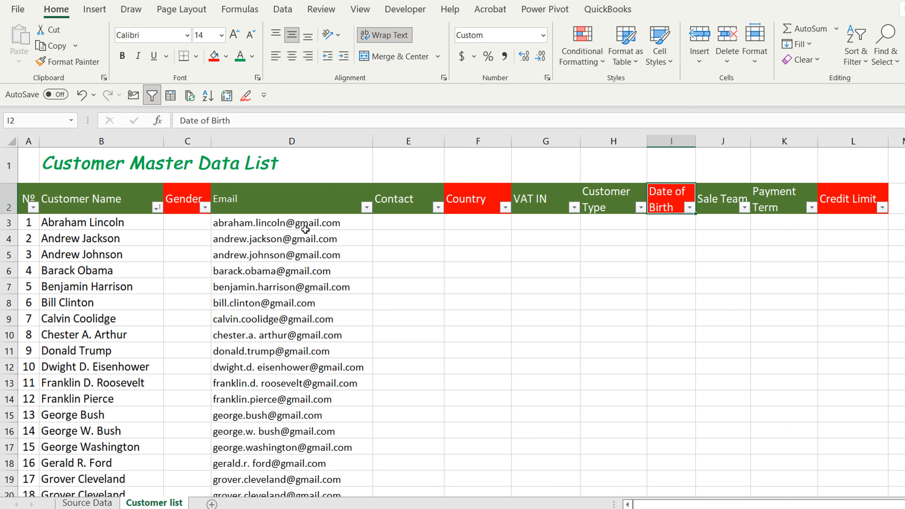
click(276, 249)
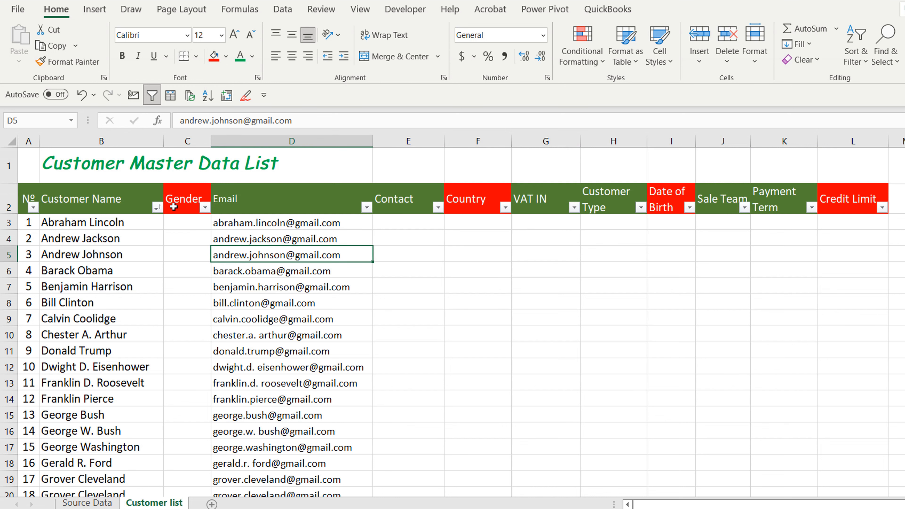
click(470, 209)
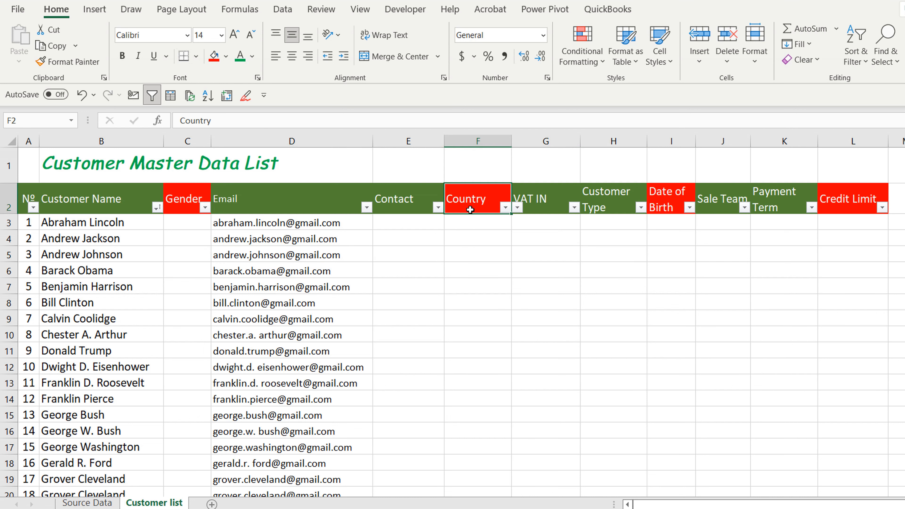
click(464, 225)
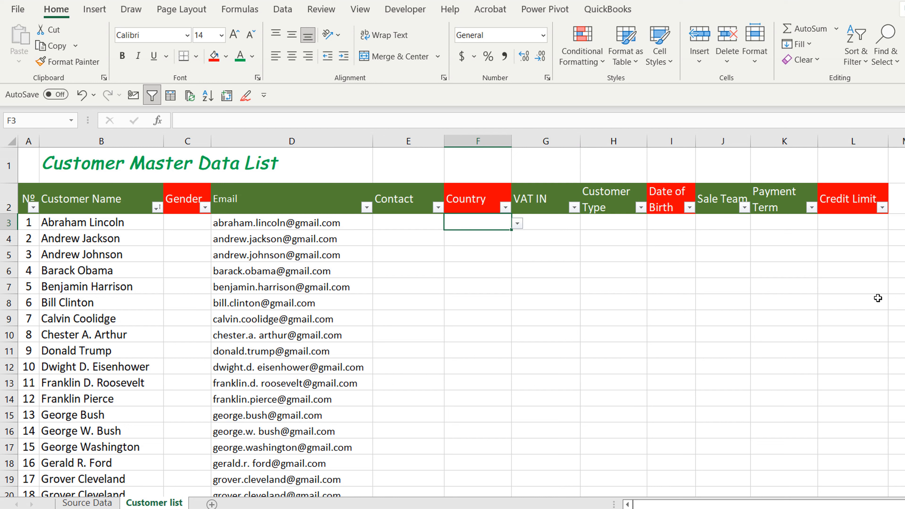
click(679, 306)
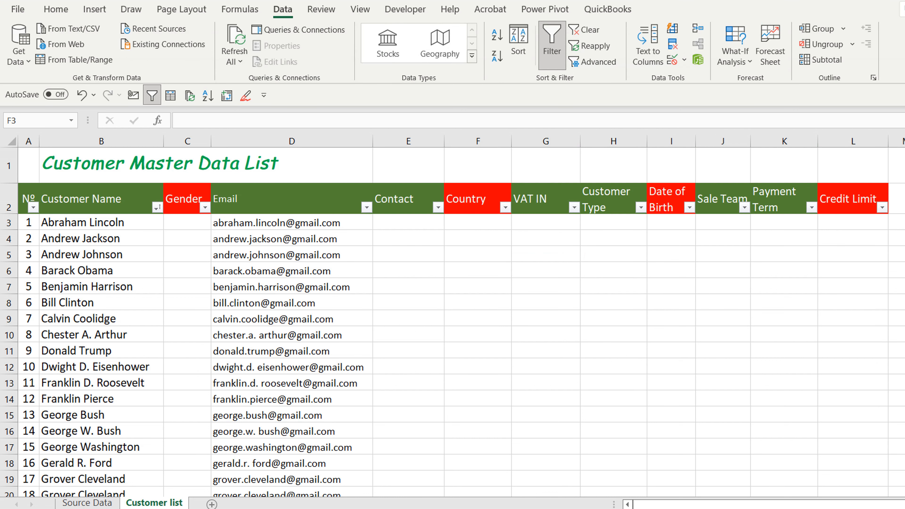
click(464, 274)
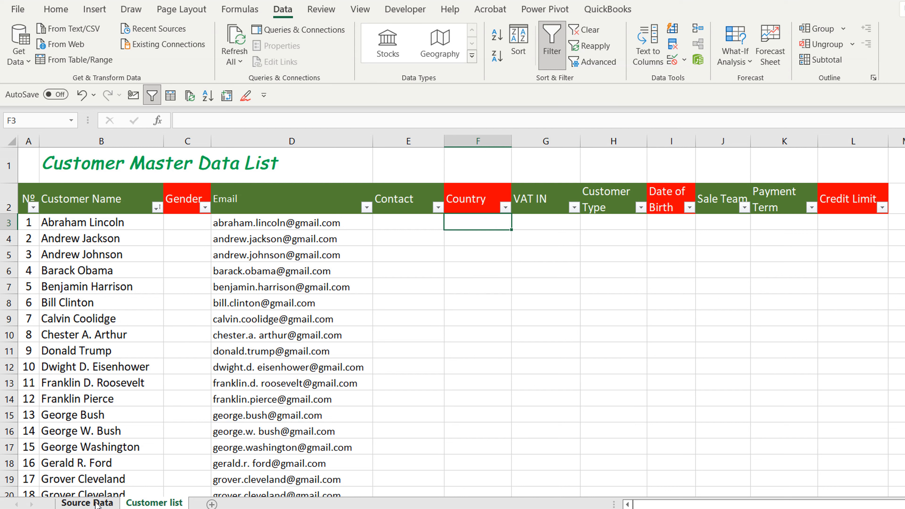
click(469, 281)
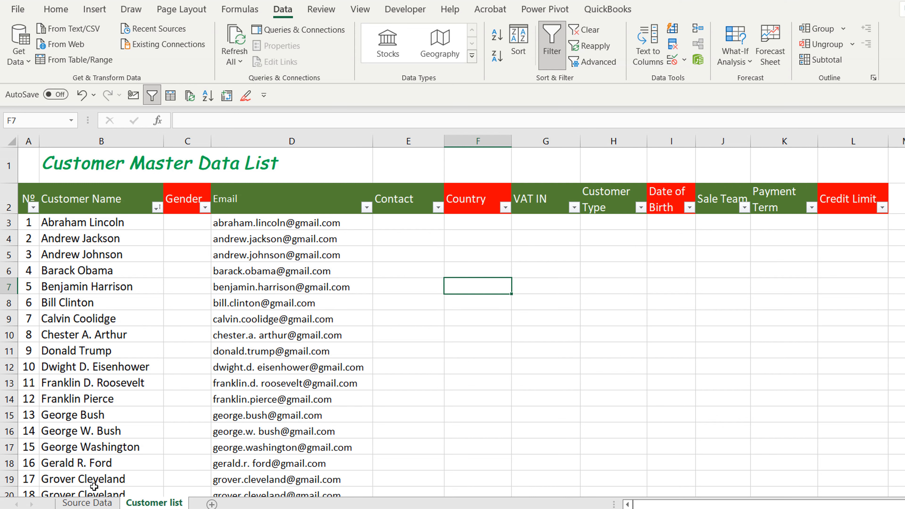
Review the country list in column B of the Source Data sheet and return to the Customer list sheet.
click(87, 503)
click(142, 383)
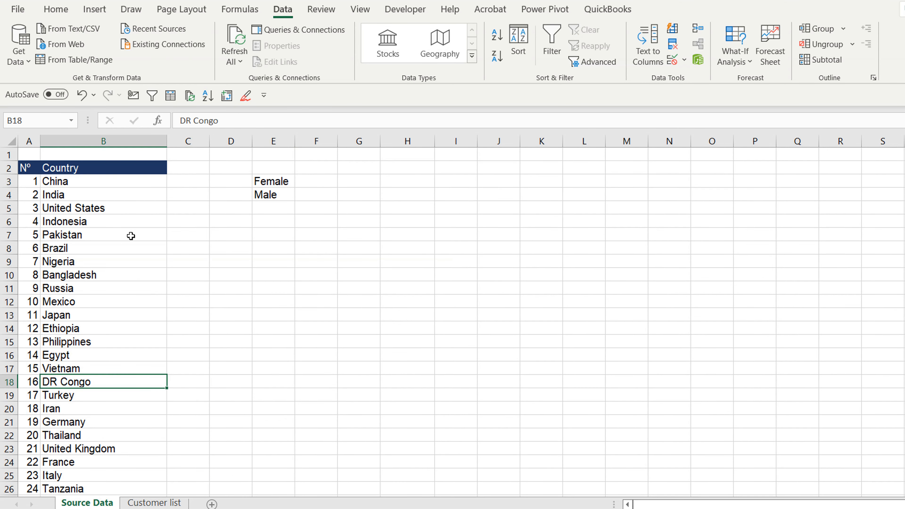
click(89, 140)
scroll(87, 228, down, 5)
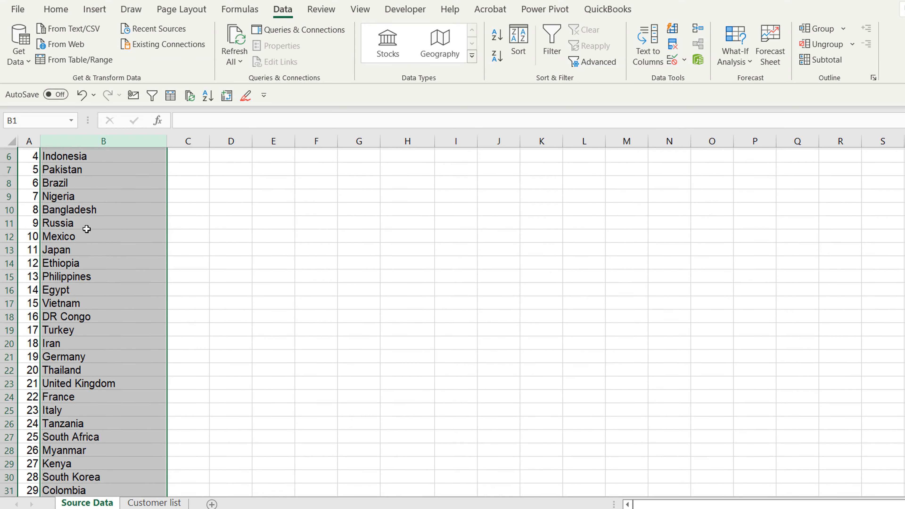
scroll(86, 228, up, 5)
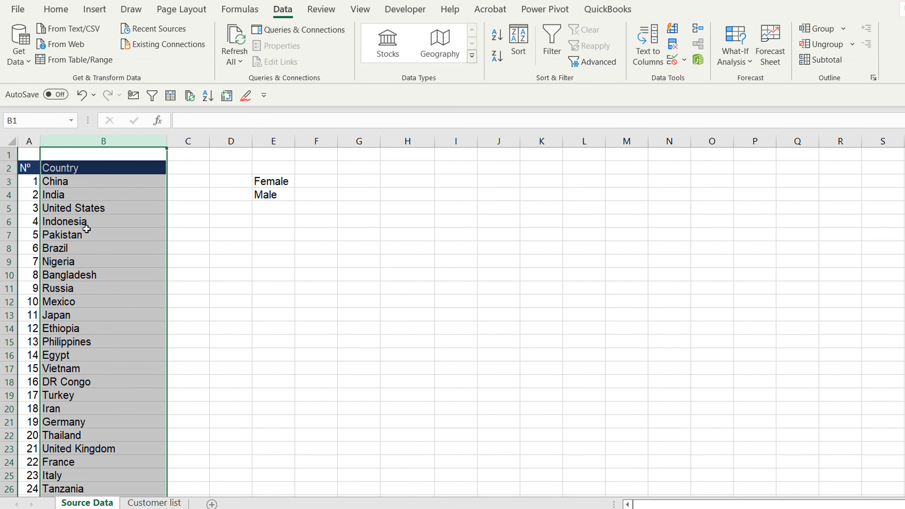
click(175, 503)
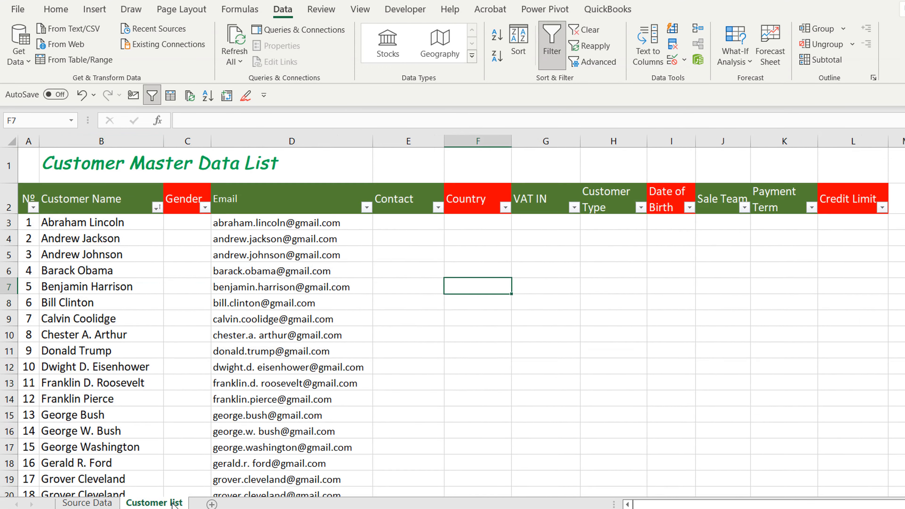
key(Up)
key(Up)
key(Up)
key(Up)
click(471, 243)
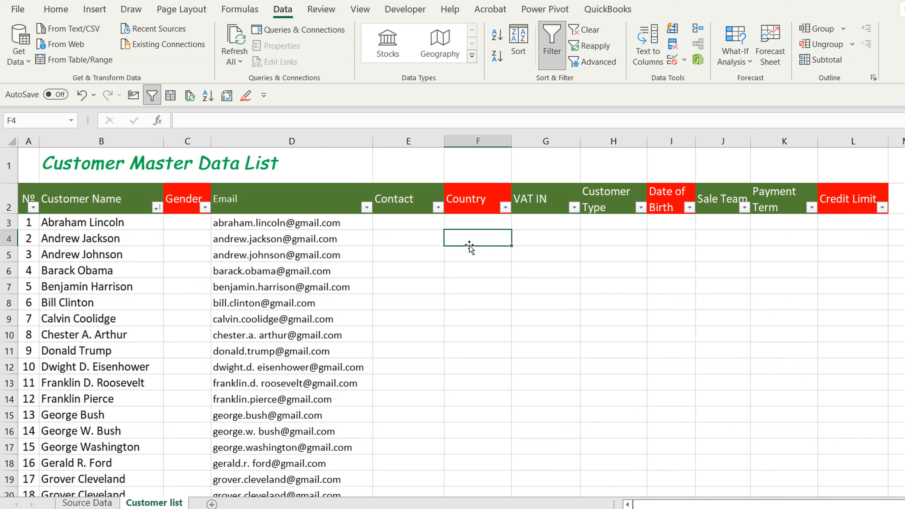
click(463, 222)
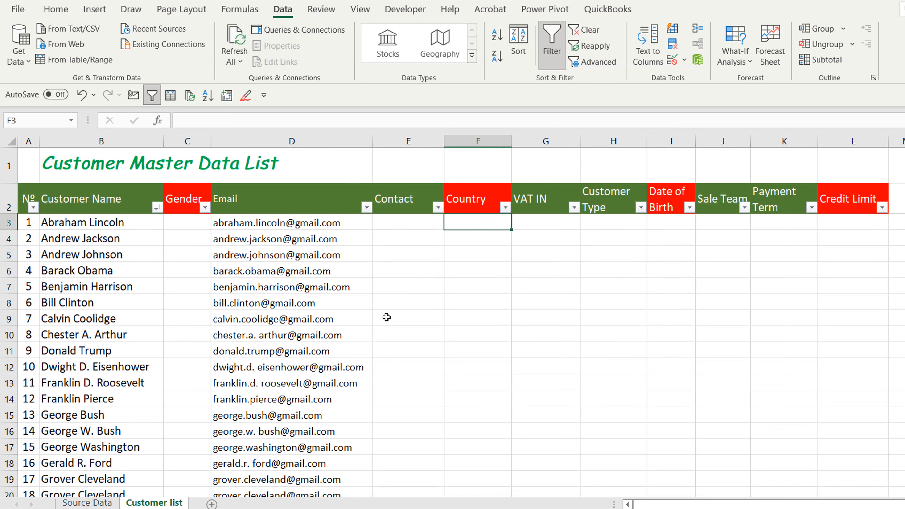
text(ja)
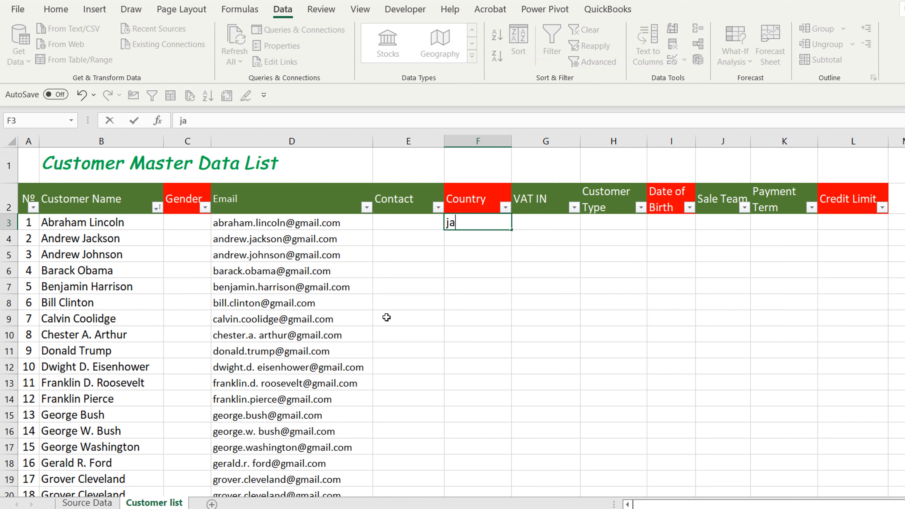
key(BackSpace)
key(BackSpace)
Apply List data validation to the whole Country column, with ='Source Data'!$B:$B as the source.
click(477, 140)
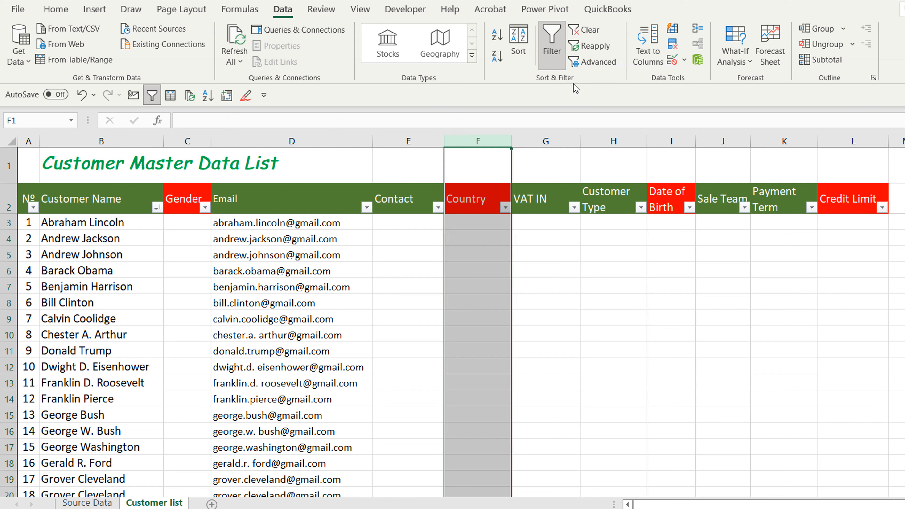
click(685, 62)
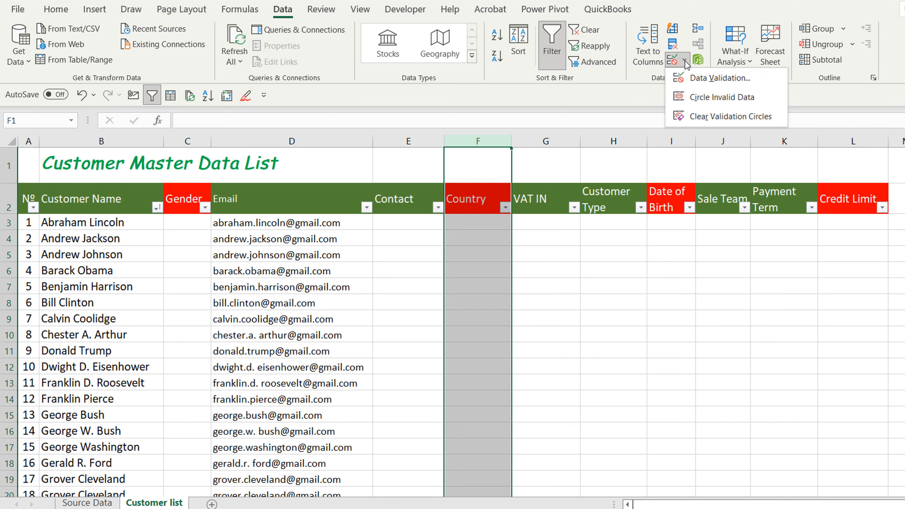
click(696, 78)
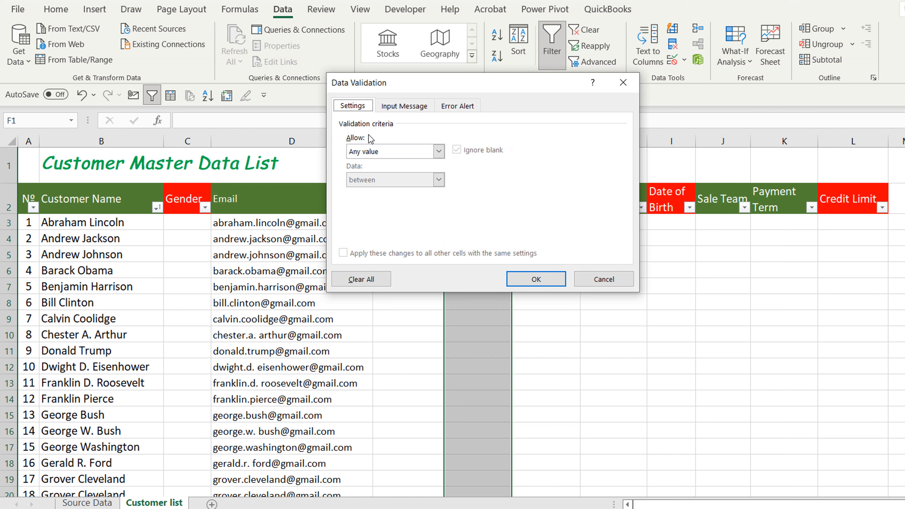
click(439, 151)
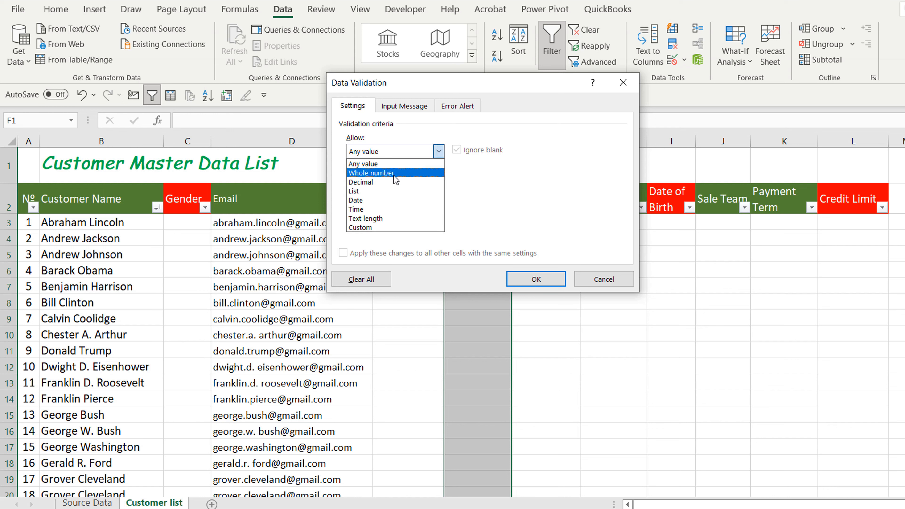
click(383, 191)
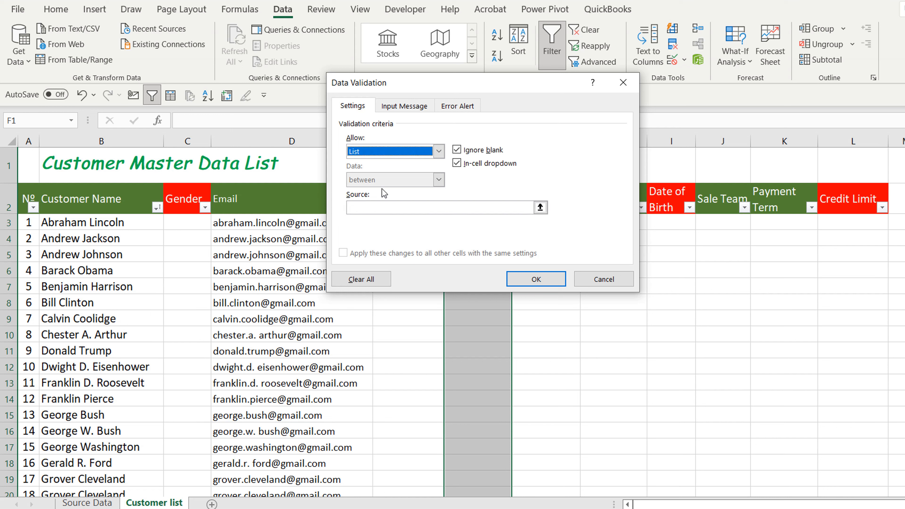
click(540, 207)
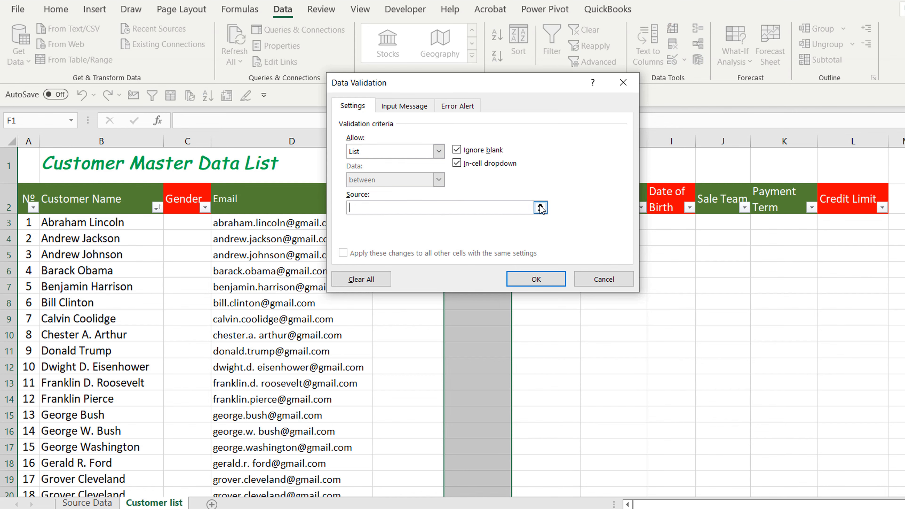
click(79, 503)
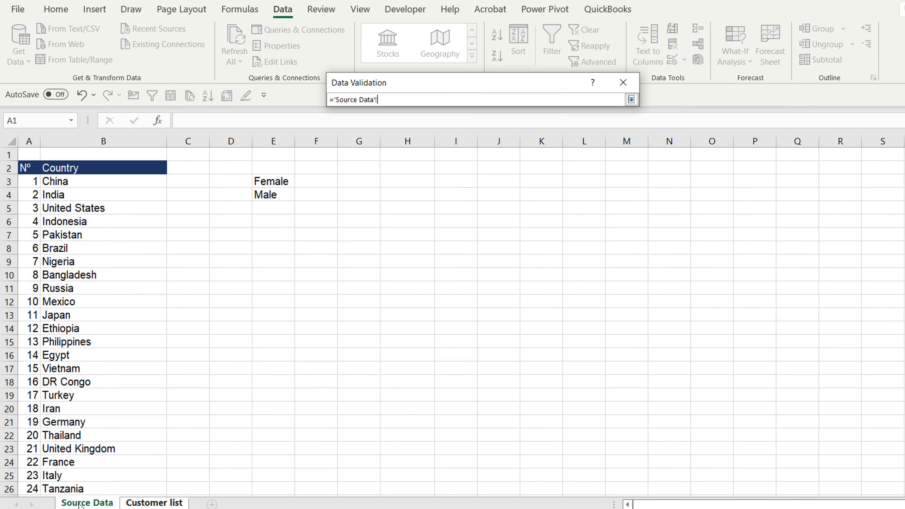
click(100, 134)
key(Return)
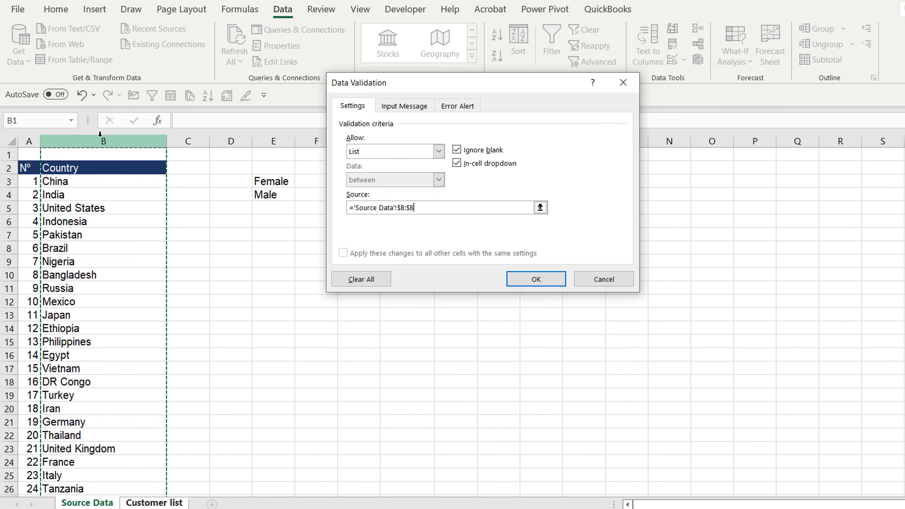
key(Return)
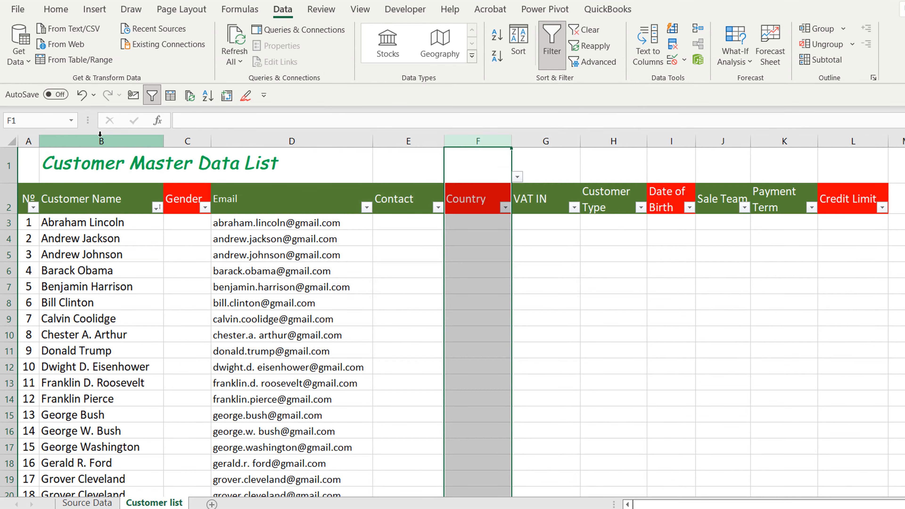
Check the dropdown choices offered in the first customer's Country cell, F3, and close the list without choosing one.
click(462, 223)
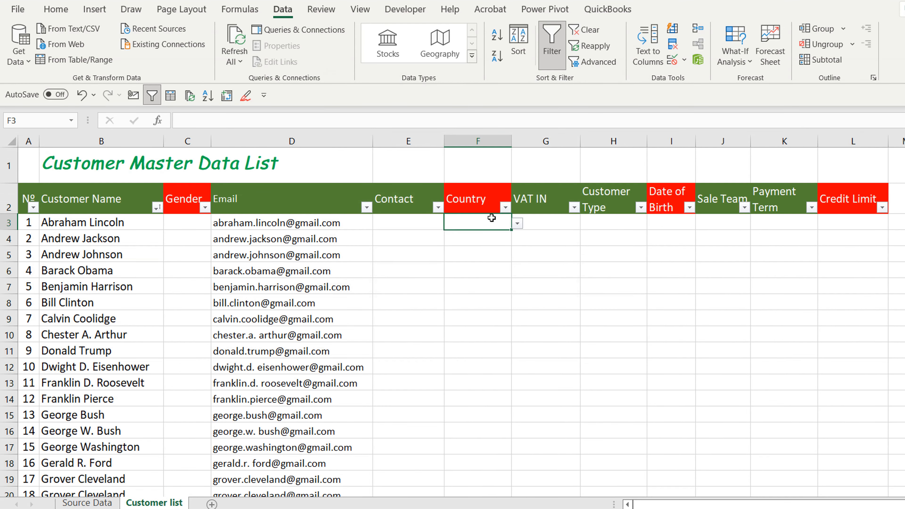
click(517, 225)
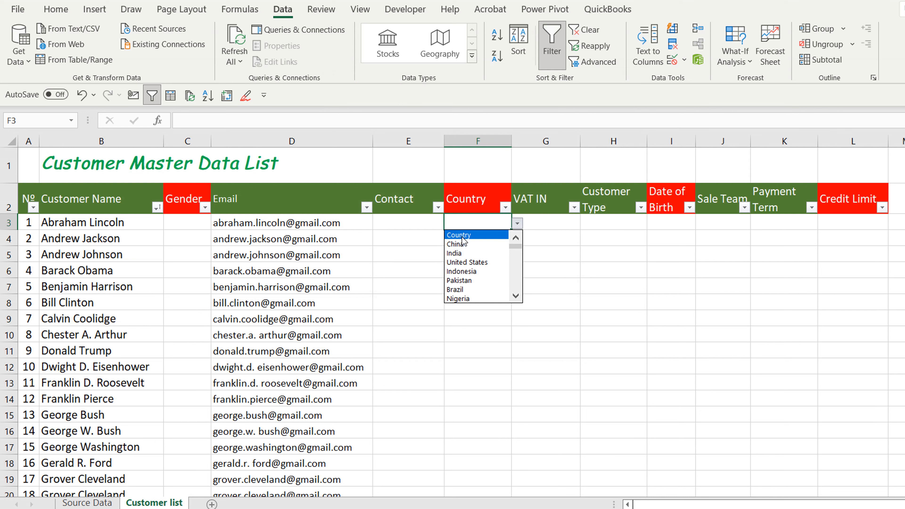
click(472, 224)
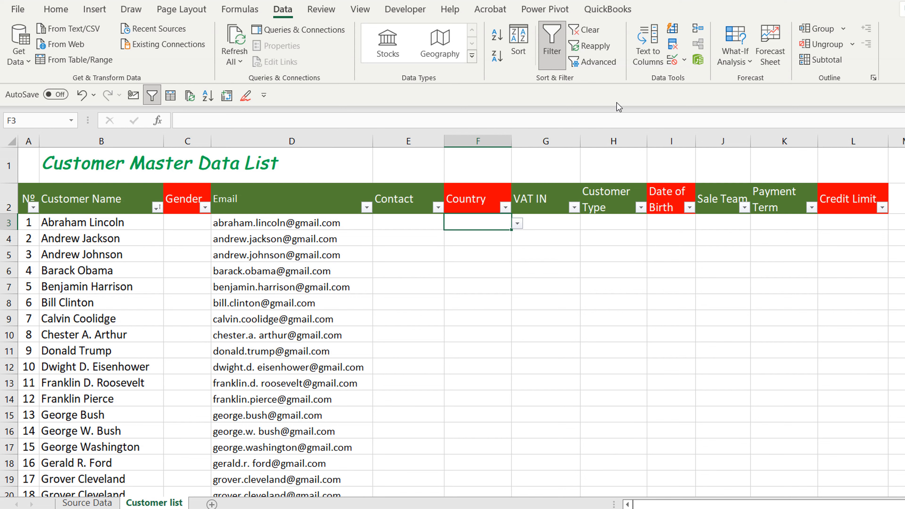
Change the list validation source of Country cell F3 to ='Source Data'!$B$3:$B$197.
click(683, 60)
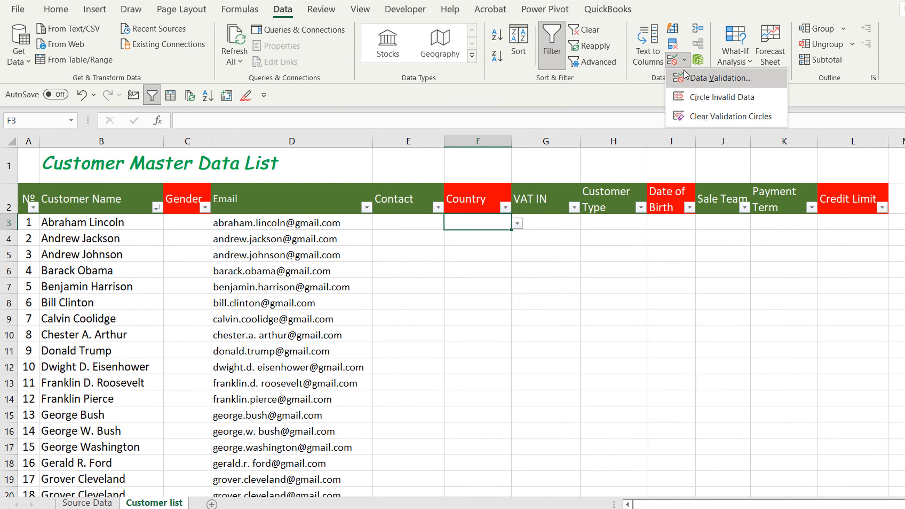
click(686, 78)
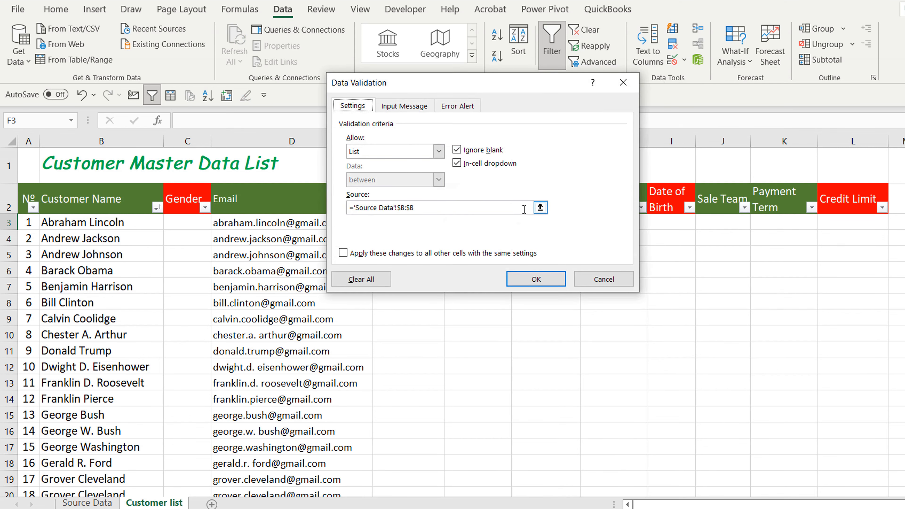
click(545, 208)
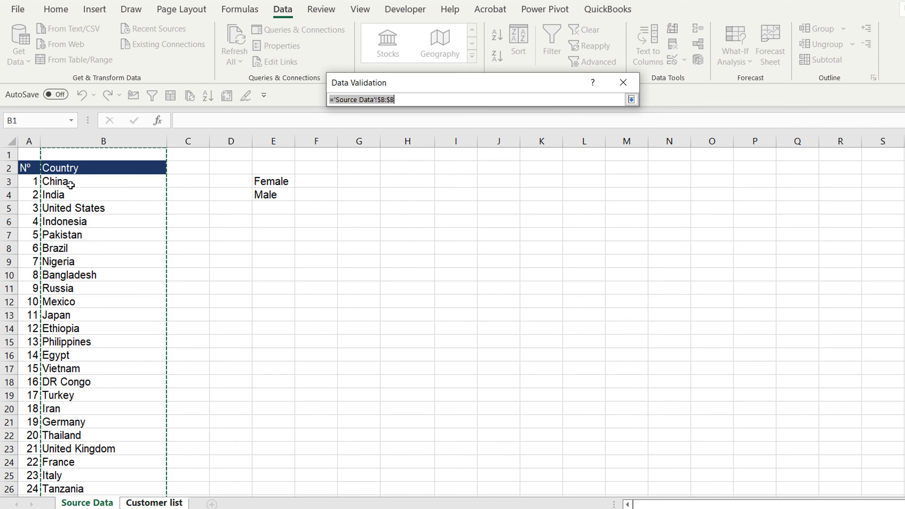
click(72, 178)
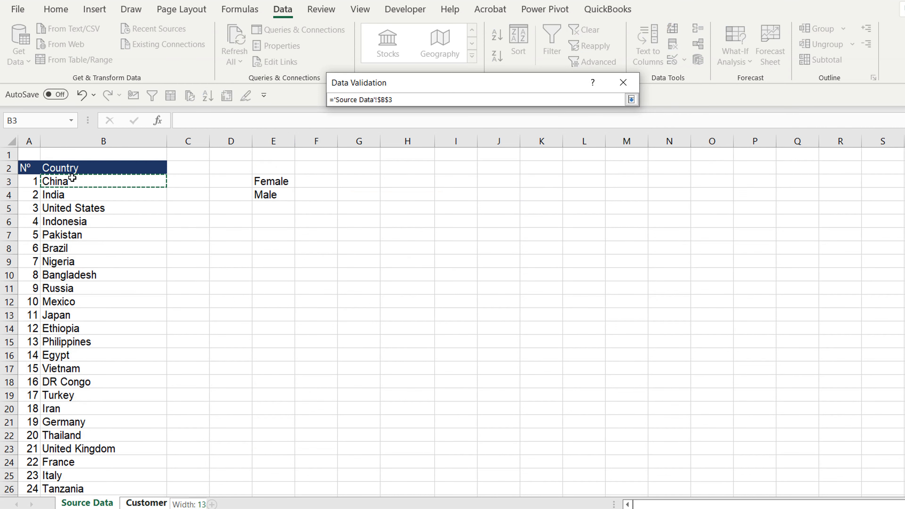
key(ctrl+shift+Down)
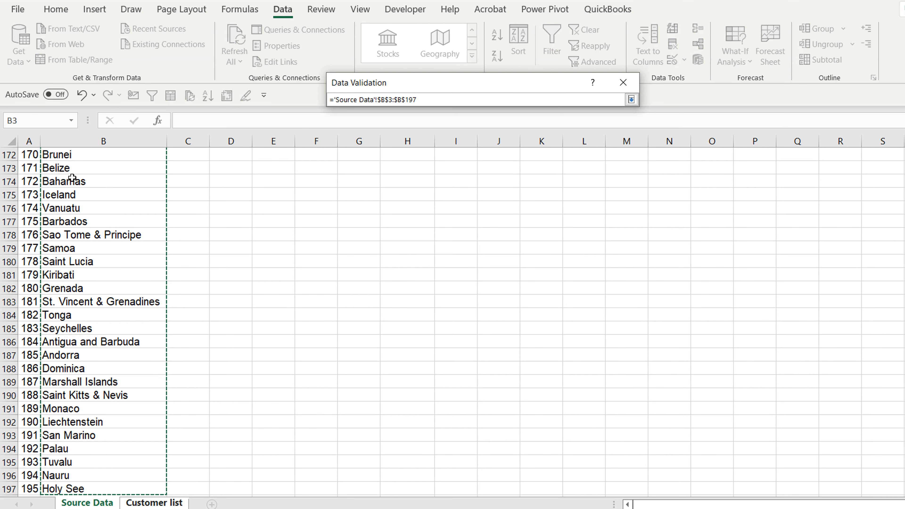
key(Return)
key(Return)
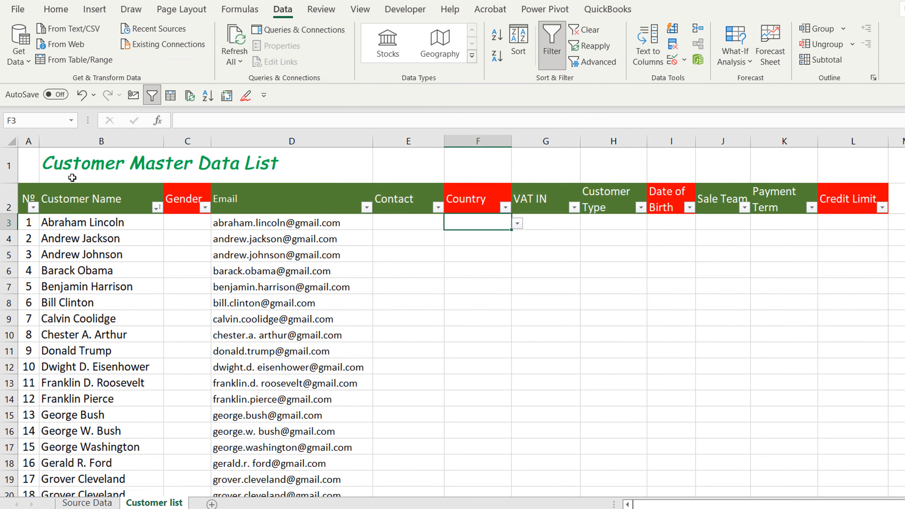
Choose United States in Country cell F3 and China in F4 from their dropdown lists.
click(517, 224)
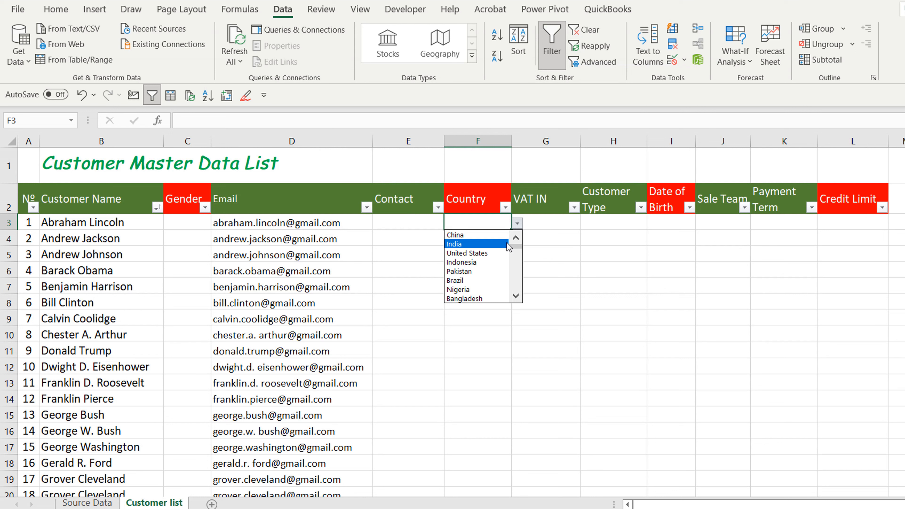
click(477, 253)
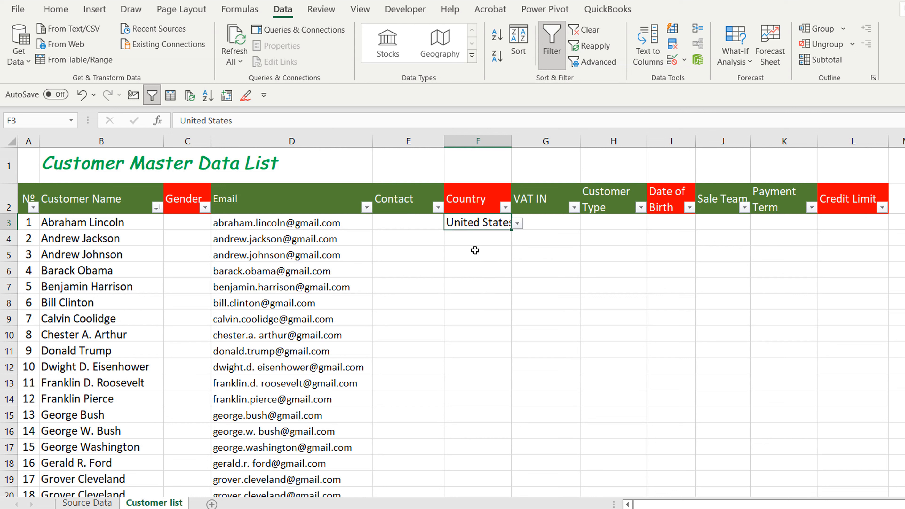
click(475, 239)
click(517, 239)
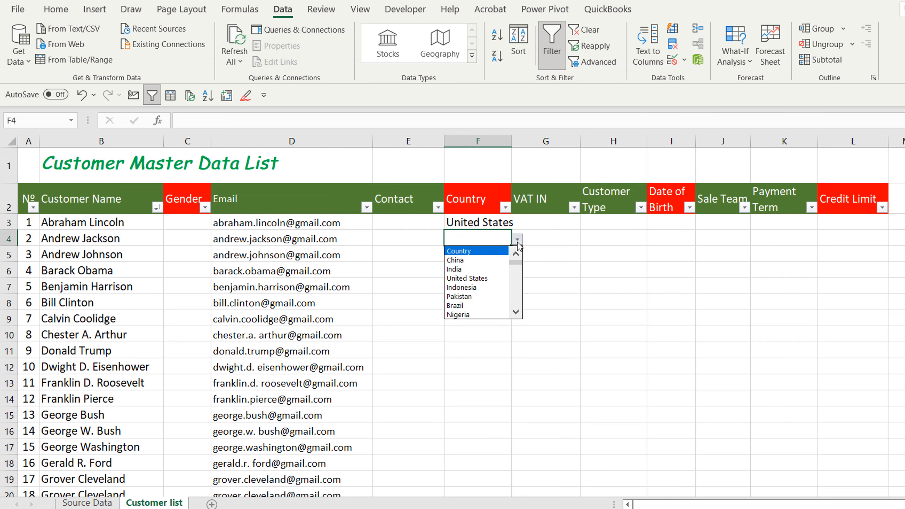
click(472, 259)
click(470, 266)
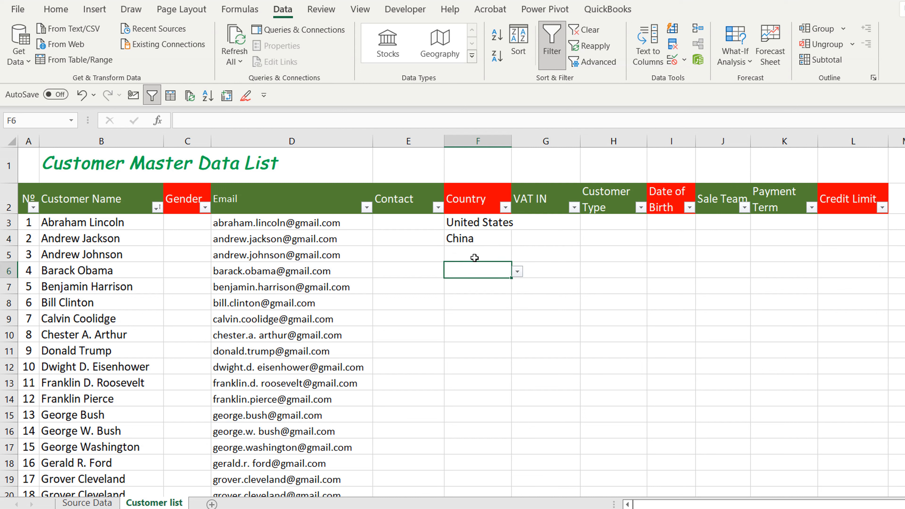
Widen the Country column slightly and choose Indonesia from the dropdown lists in cells F5 and F6.
drag(512, 141, 513, 141)
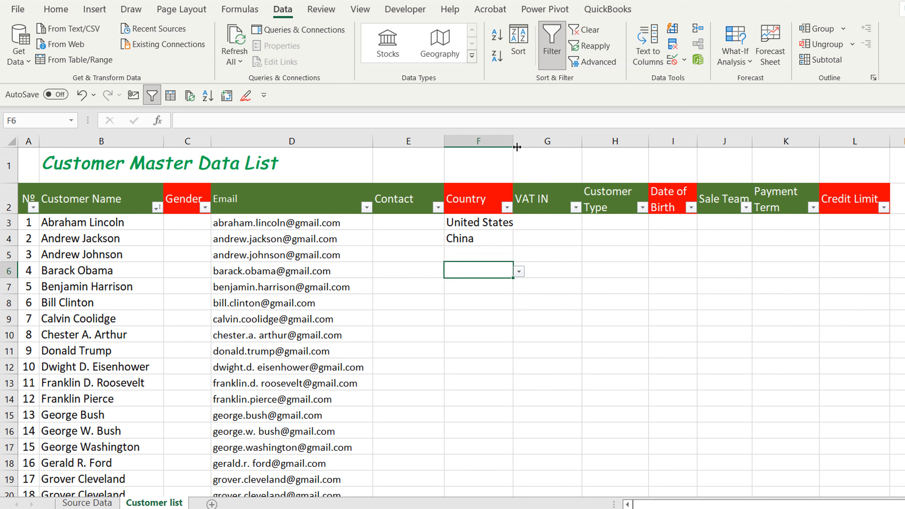
click(521, 273)
click(491, 255)
click(518, 255)
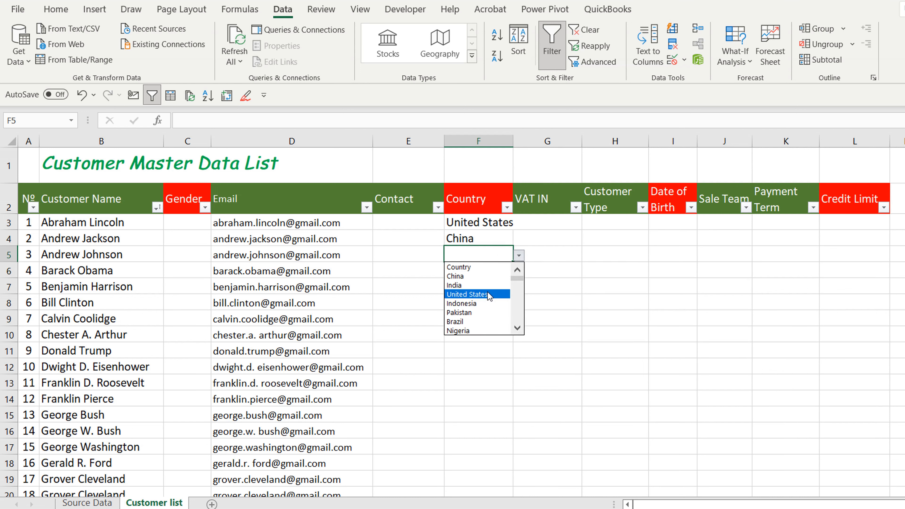
click(477, 304)
click(477, 303)
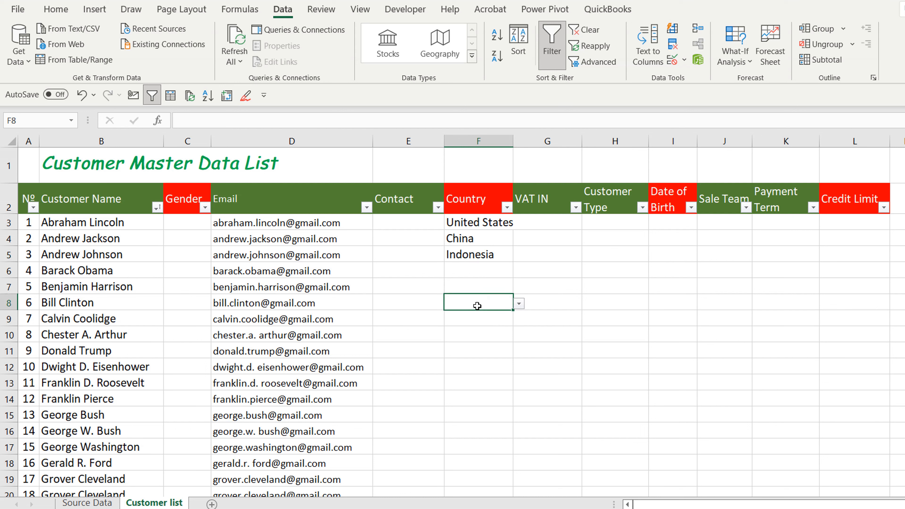
click(478, 273)
click(519, 272)
click(476, 320)
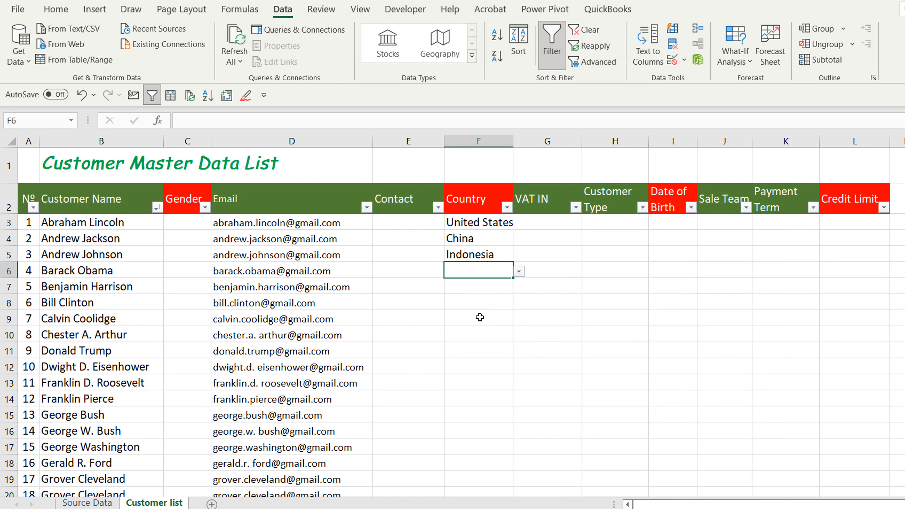
Apply List data validation to the whole Gender column, with ='Source Data'!$E$3:$E$4 as the source.
click(184, 267)
click(179, 223)
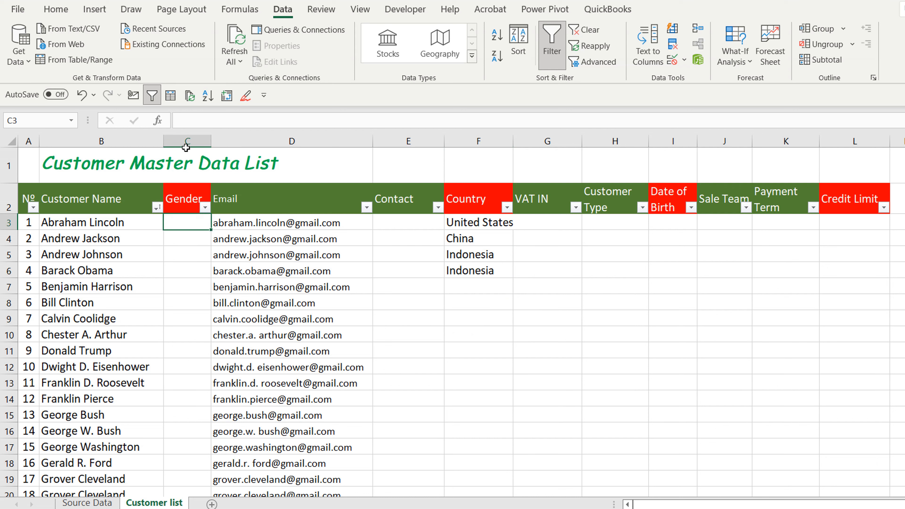
click(190, 135)
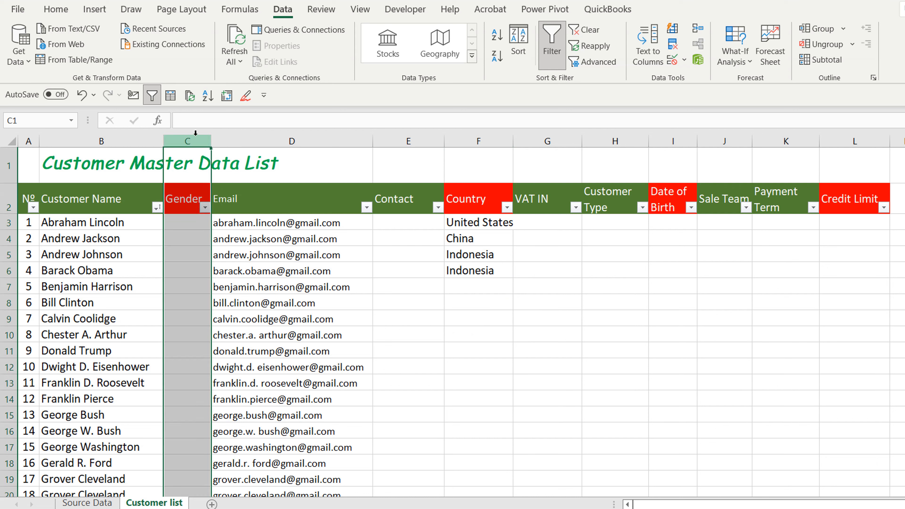
click(685, 61)
click(684, 73)
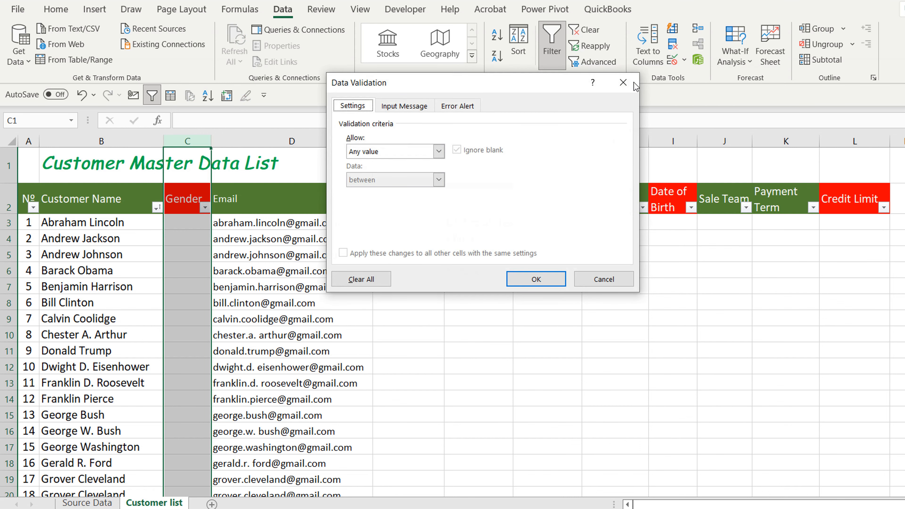
click(439, 151)
click(375, 194)
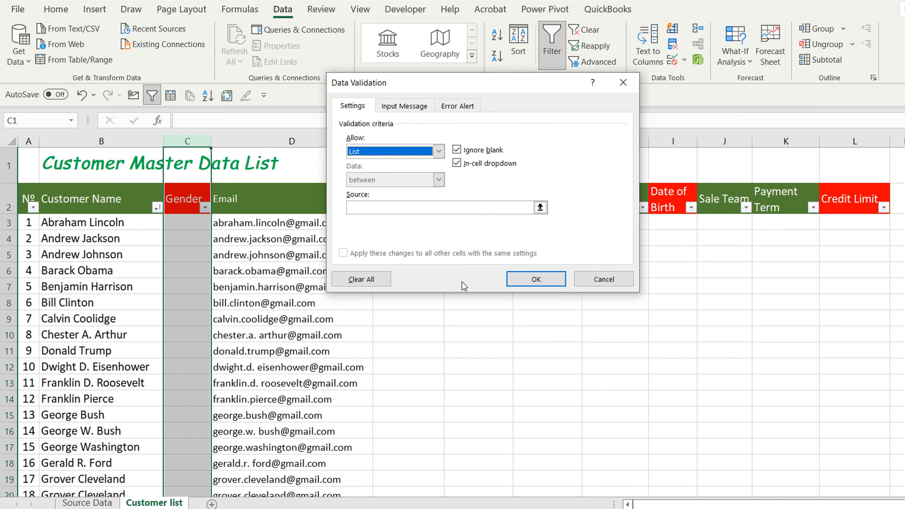
click(540, 207)
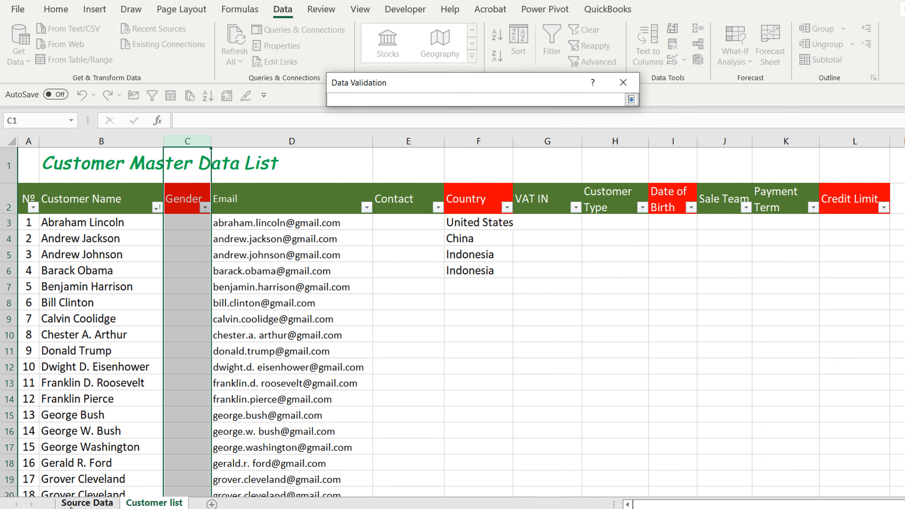
click(71, 503)
scroll(228, 284, up, 20)
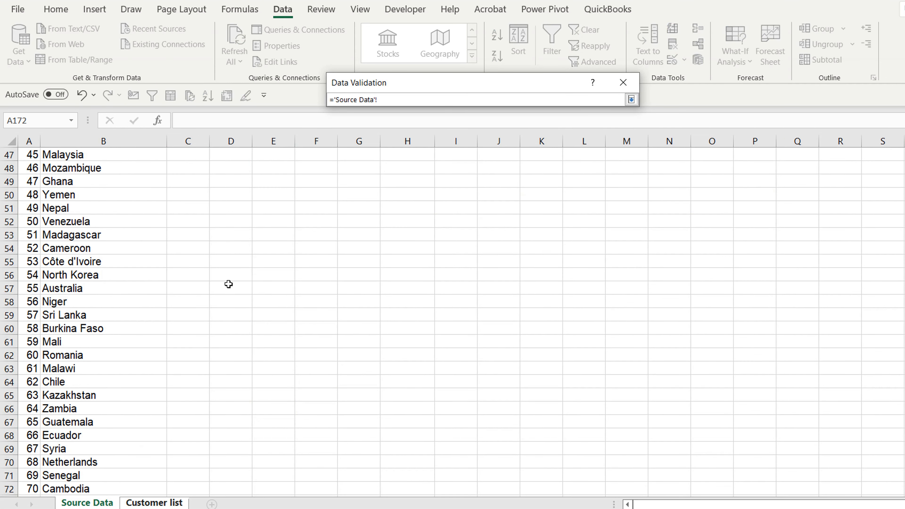
scroll(228, 284, up, 15)
drag(268, 181, 270, 197)
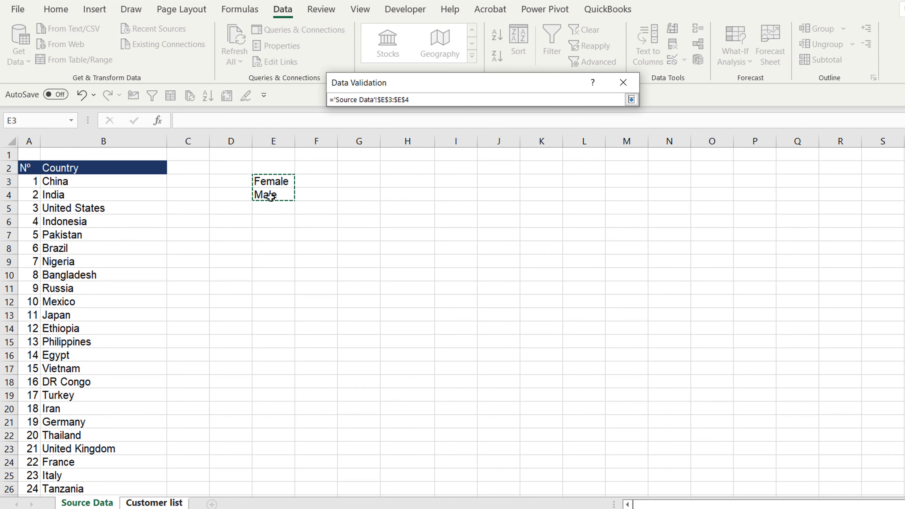
key(Return)
key(Return)
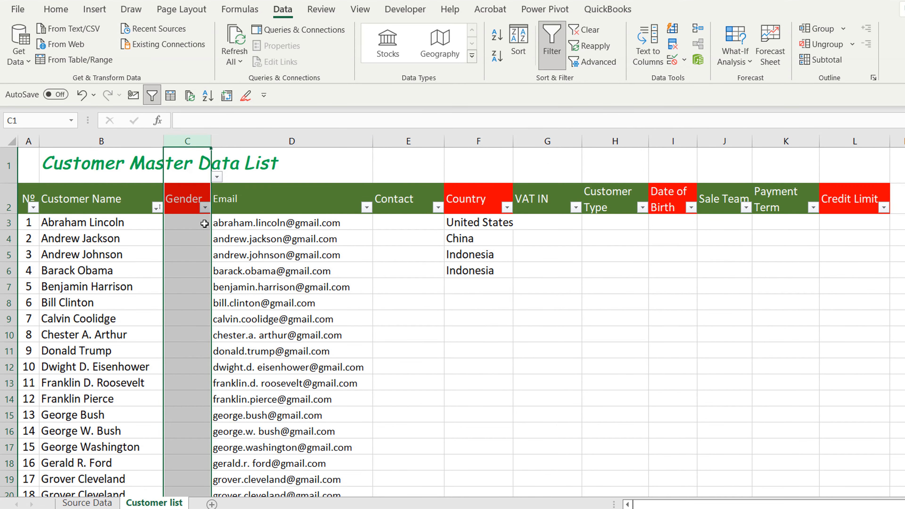
Check the dropdown choices offered in Gender cell C3 and close the list without choosing one.
click(204, 223)
click(216, 223)
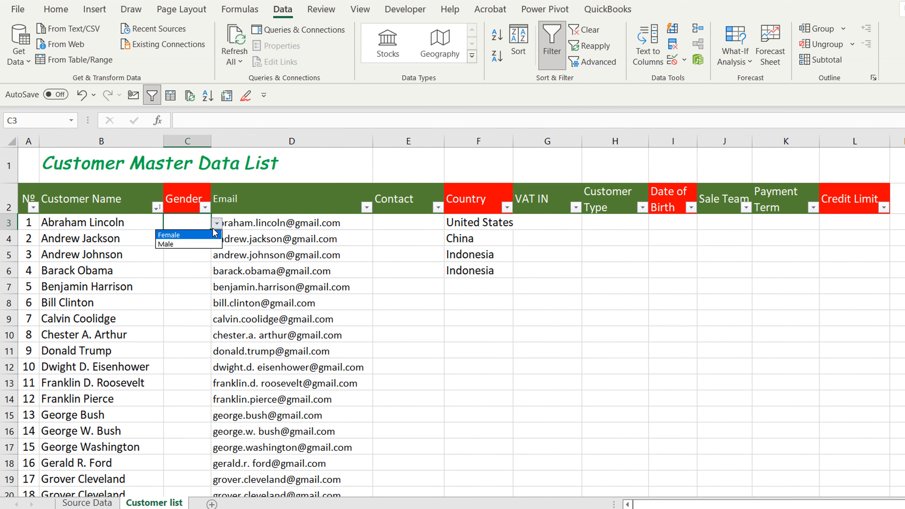
key(Escape)
Clear all data validation from the whole Gender column and check its first cells for a dropdown.
click(204, 142)
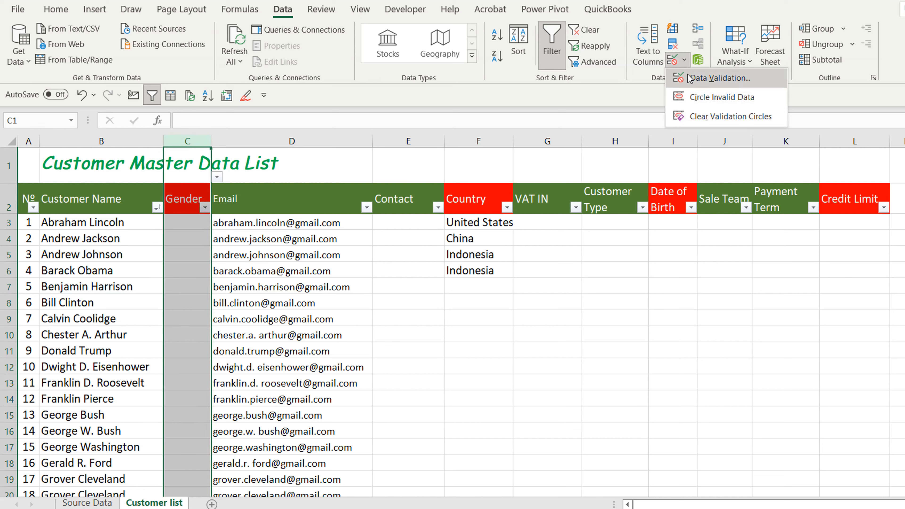
click(689, 79)
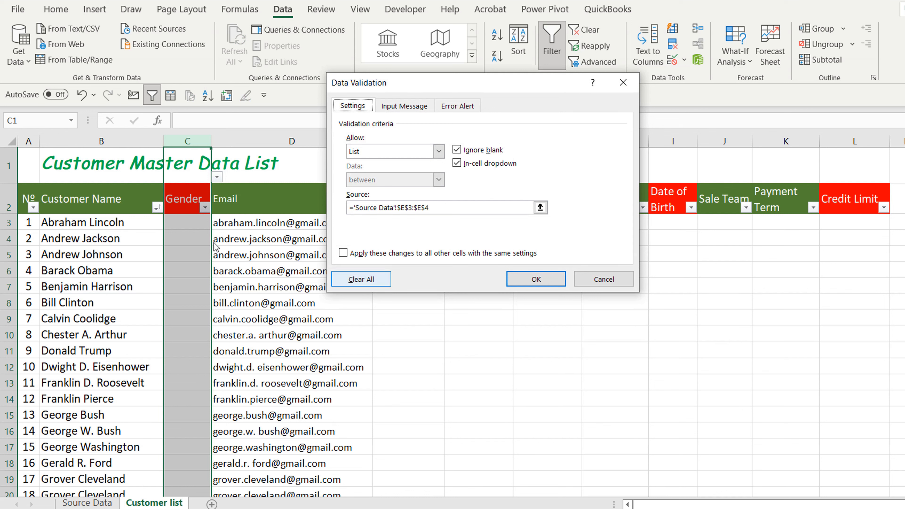
click(354, 282)
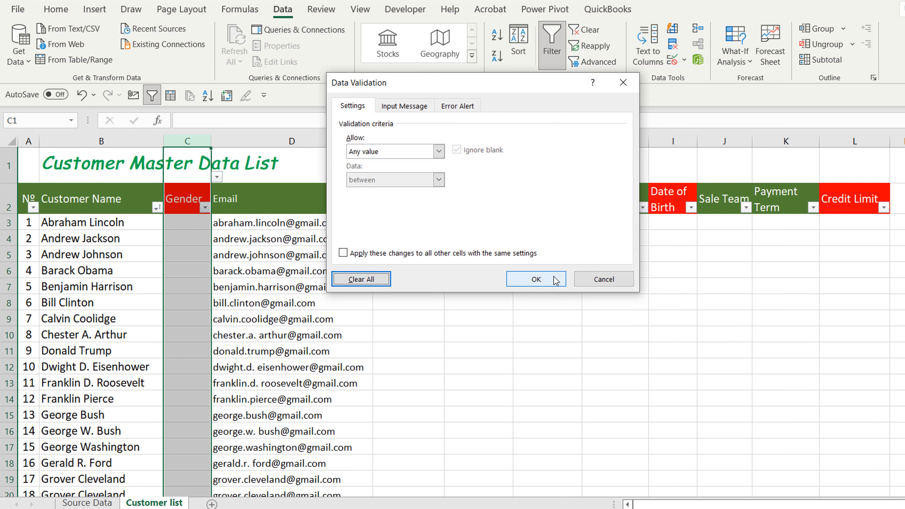
click(516, 279)
click(207, 221)
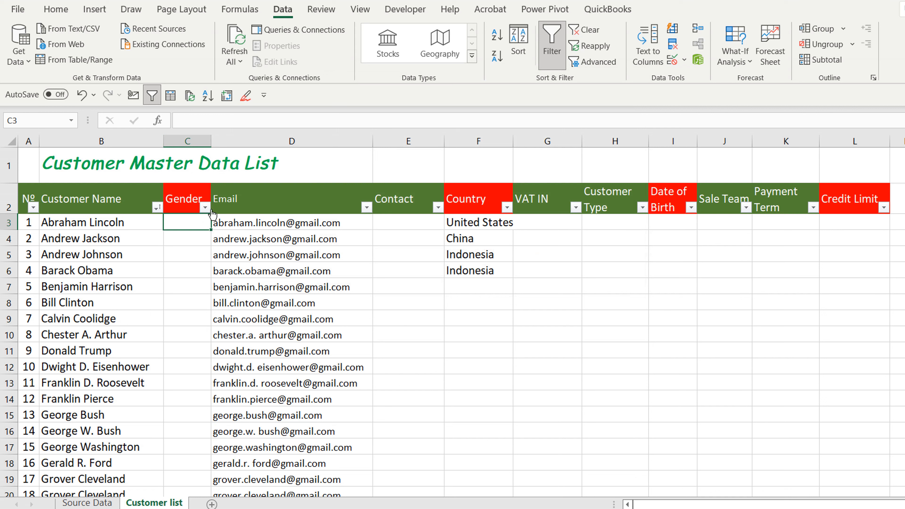
click(199, 239)
click(195, 223)
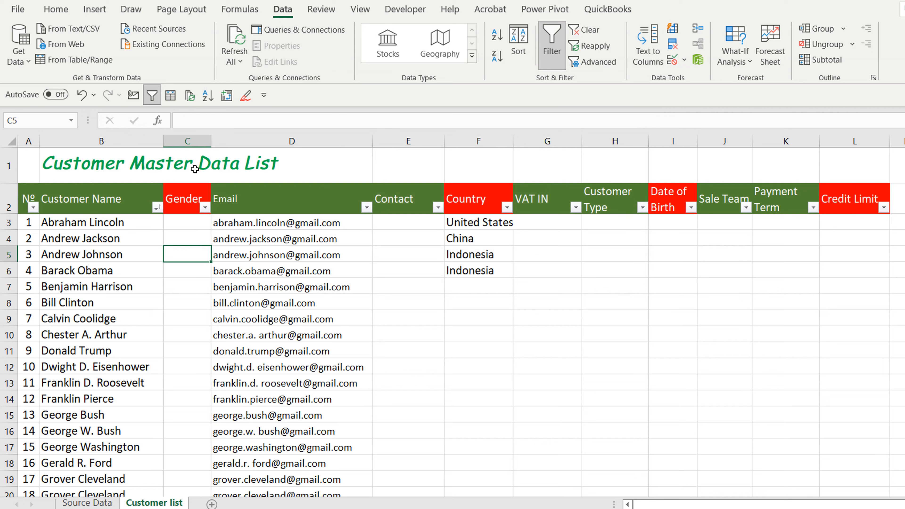
Apply List data validation to the whole Gender column, with the literal entries F,M as the source.
click(187, 144)
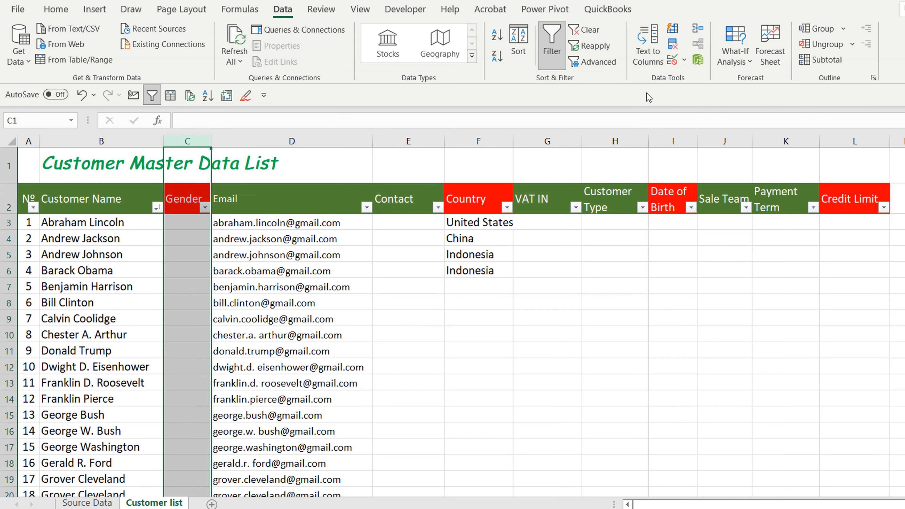
click(684, 61)
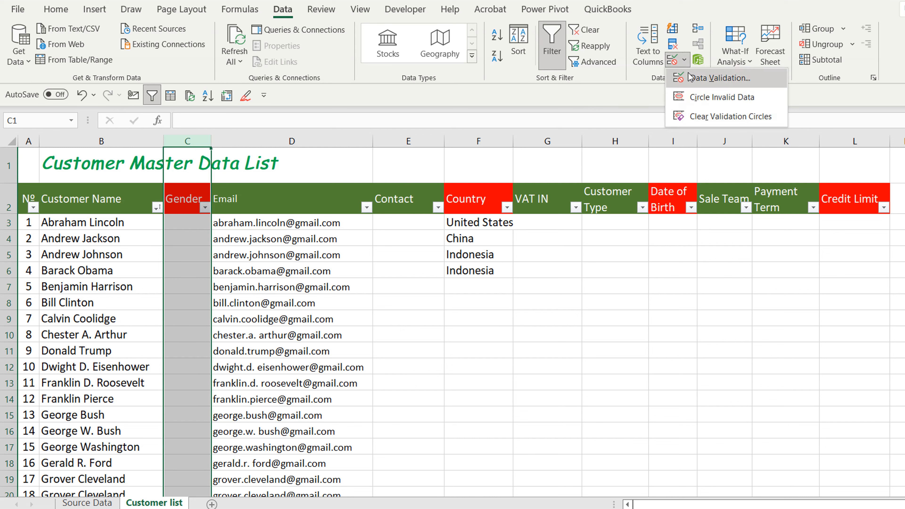
click(719, 78)
click(439, 151)
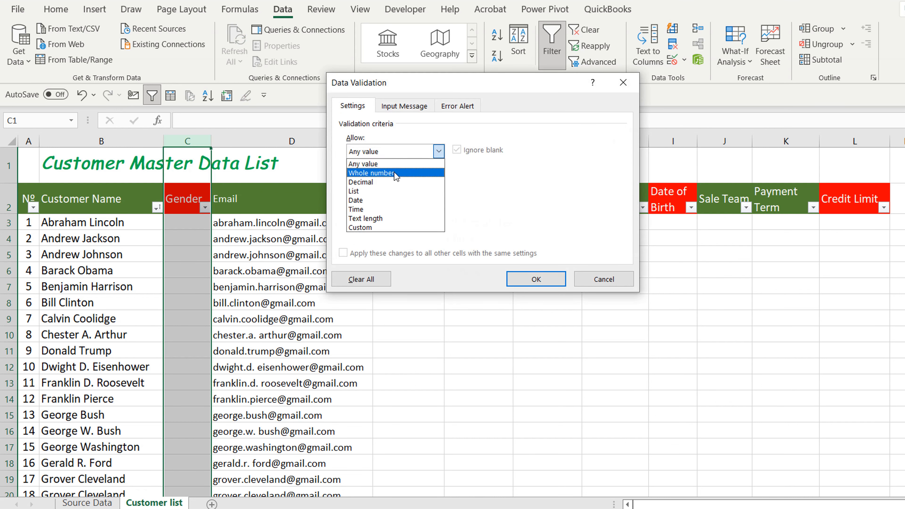
click(370, 199)
click(389, 206)
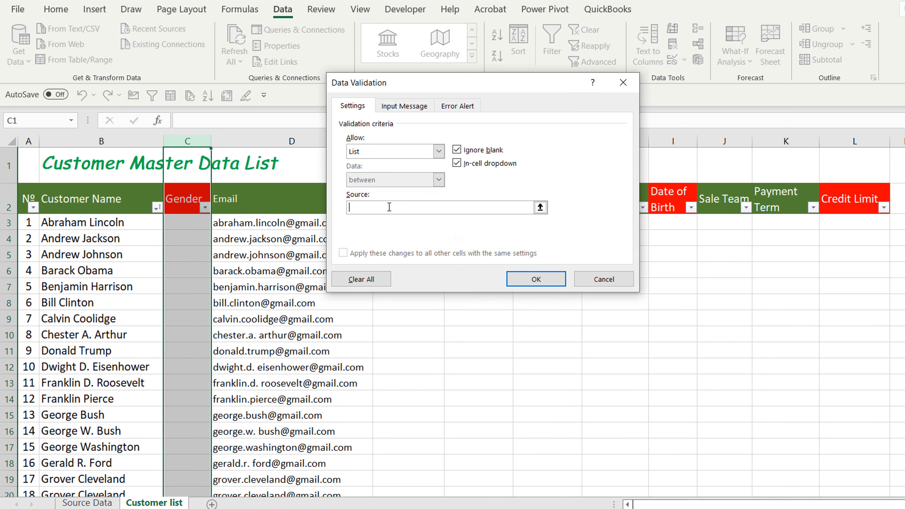
text(F,M)
click(513, 279)
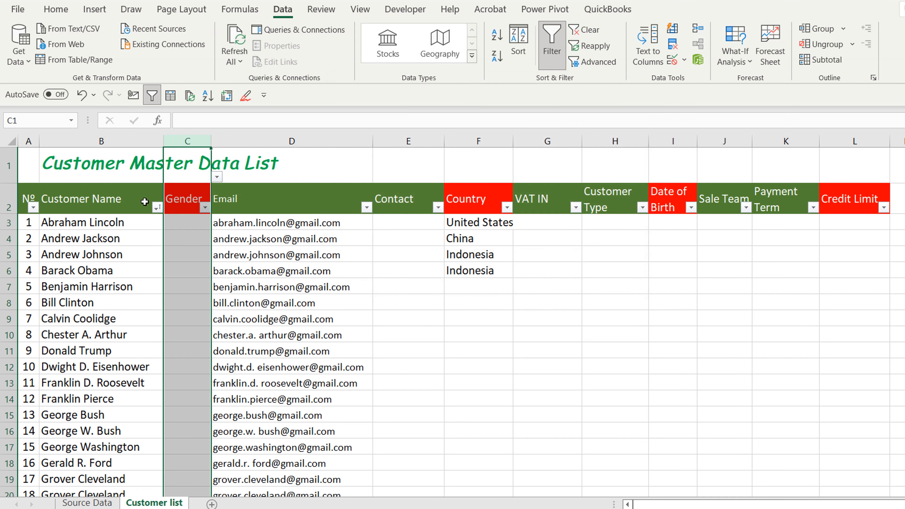
Choose F from the dropdown list in the first customer's Gender cell, C3.
click(182, 219)
click(217, 223)
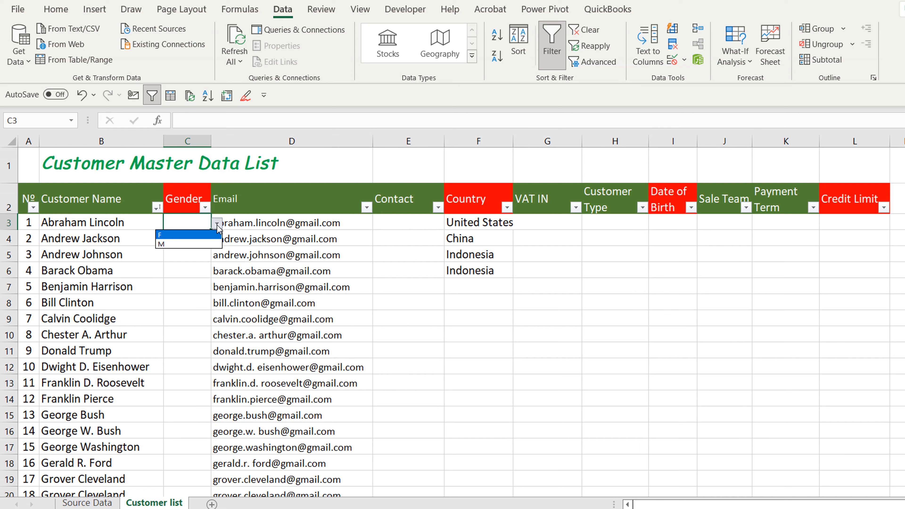
click(208, 236)
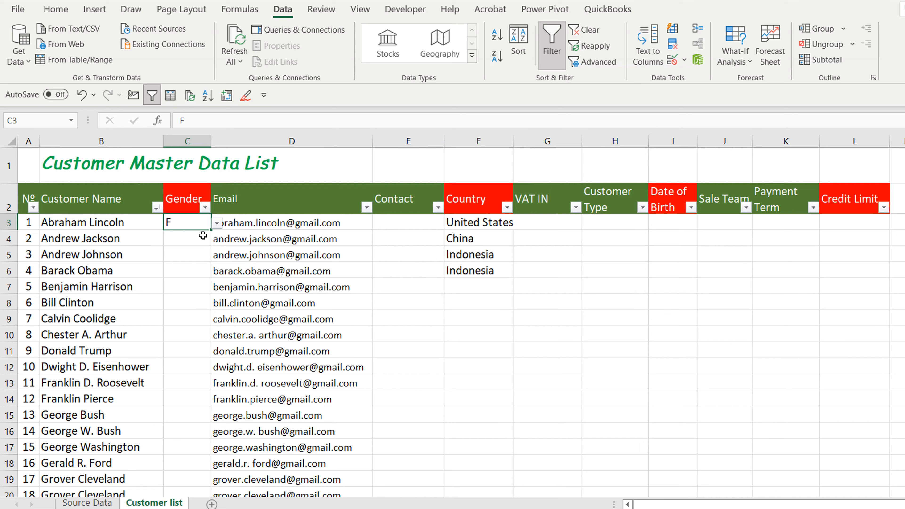
Choose M from the Gender dropdown for the first three customers, in cells C3 to C5.
click(216, 225)
click(205, 244)
click(200, 237)
click(217, 239)
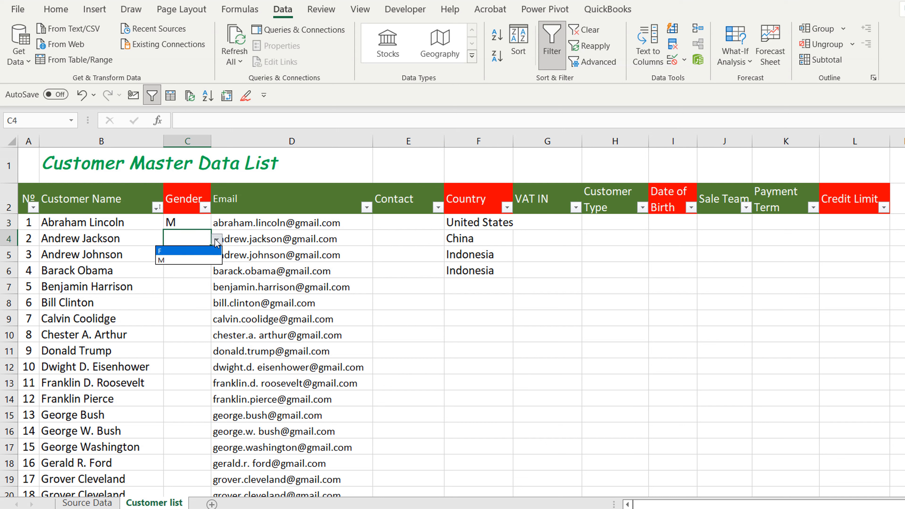
click(207, 262)
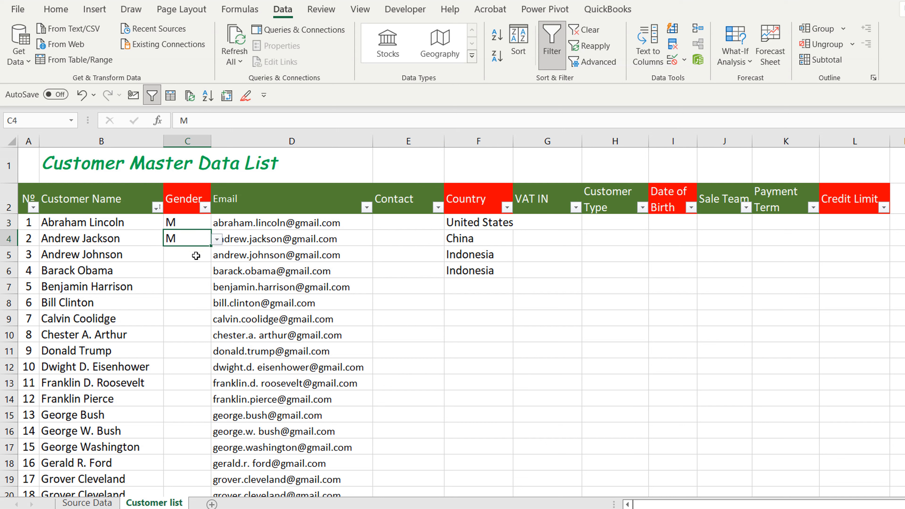
click(196, 255)
click(216, 256)
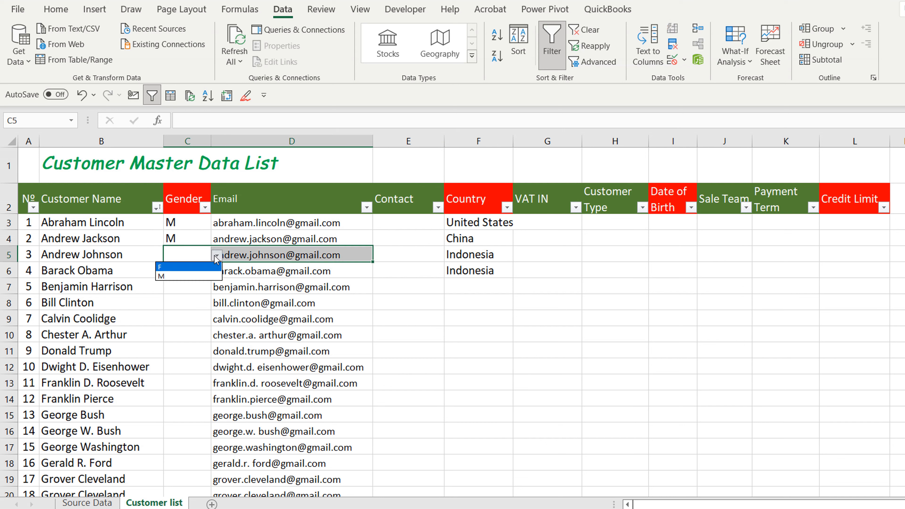
click(200, 276)
click(436, 298)
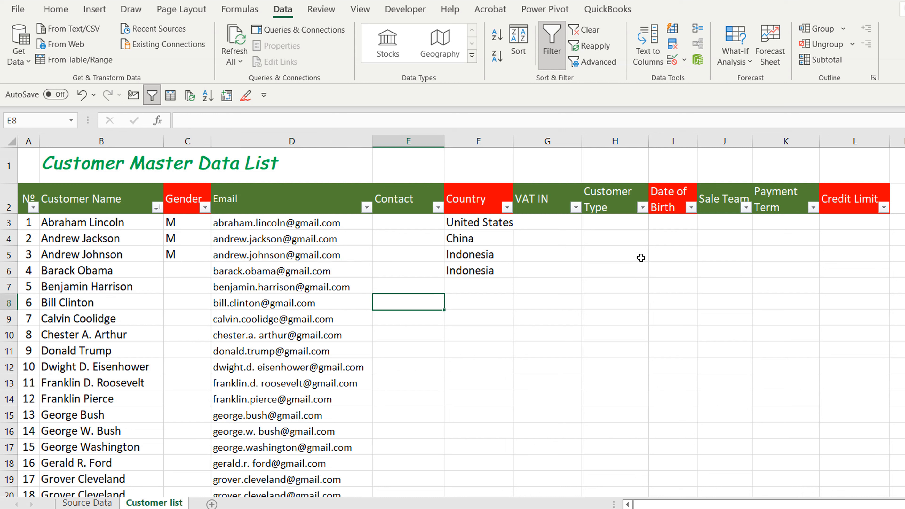
click(667, 226)
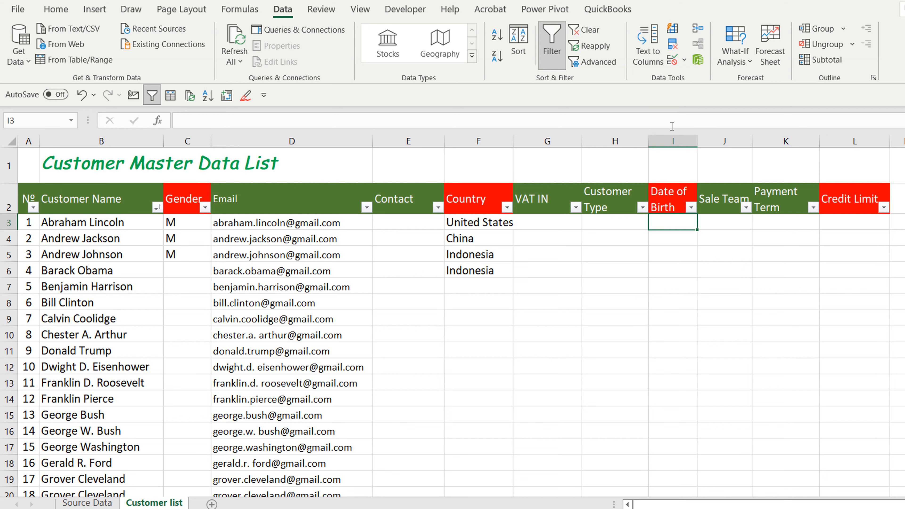
drag(672, 139, 682, 62)
click(684, 61)
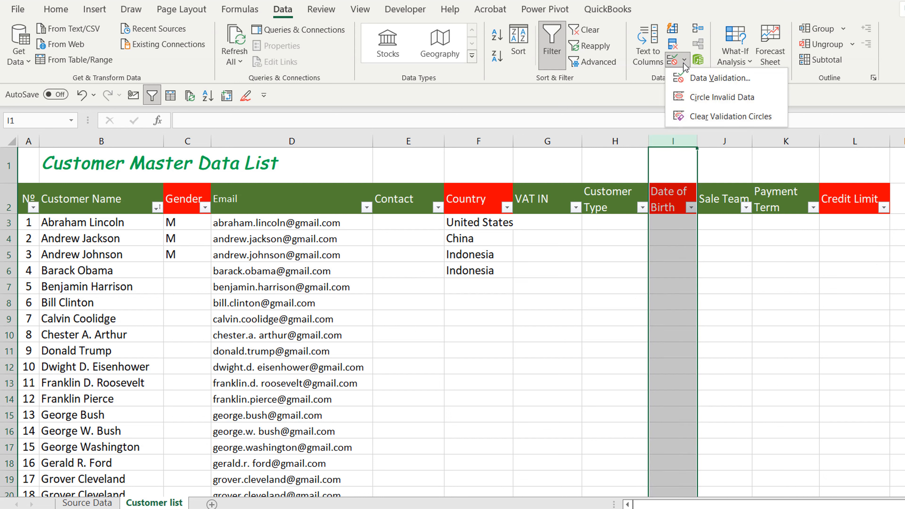
click(685, 77)
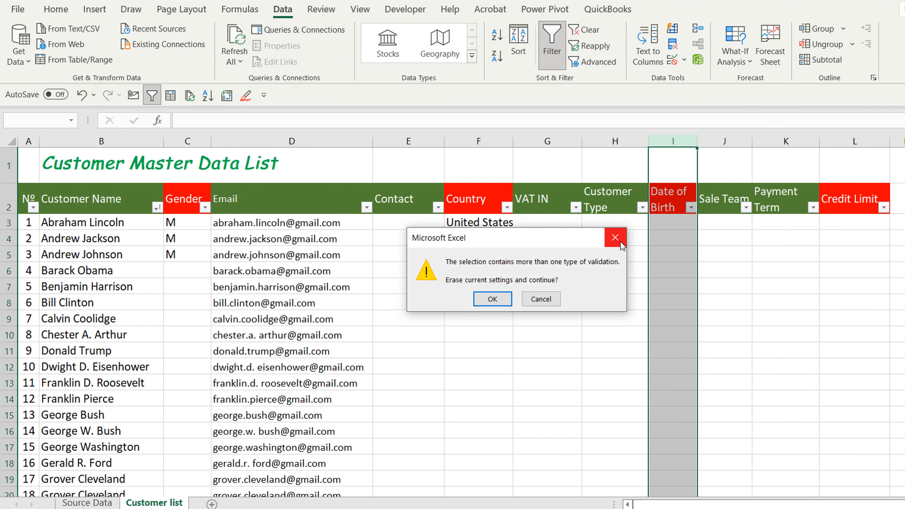
click(614, 237)
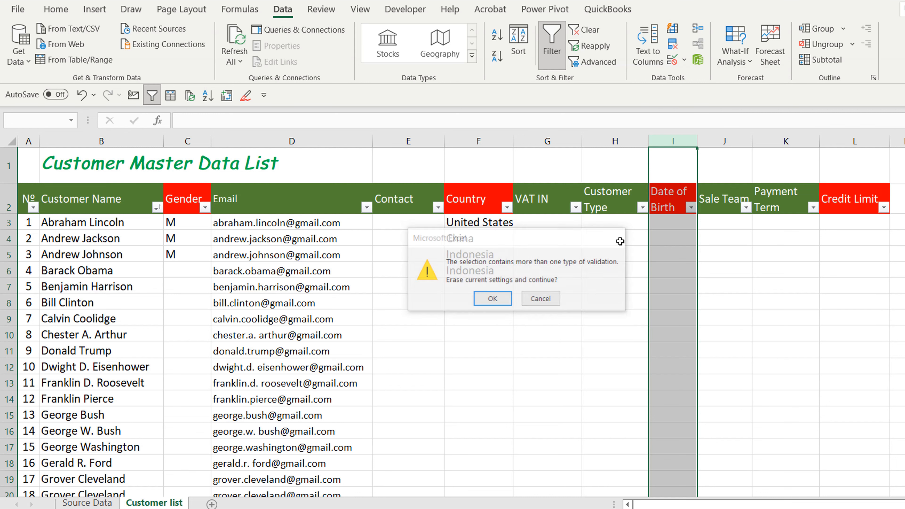
Examine the comparison options for Date validation on the whole Date of Birth column and cancel without applying a rule.
click(685, 59)
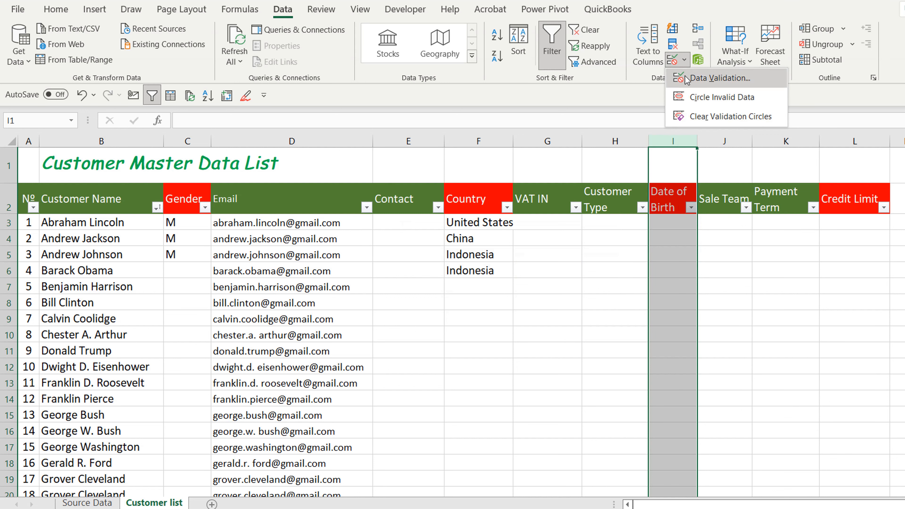
click(684, 75)
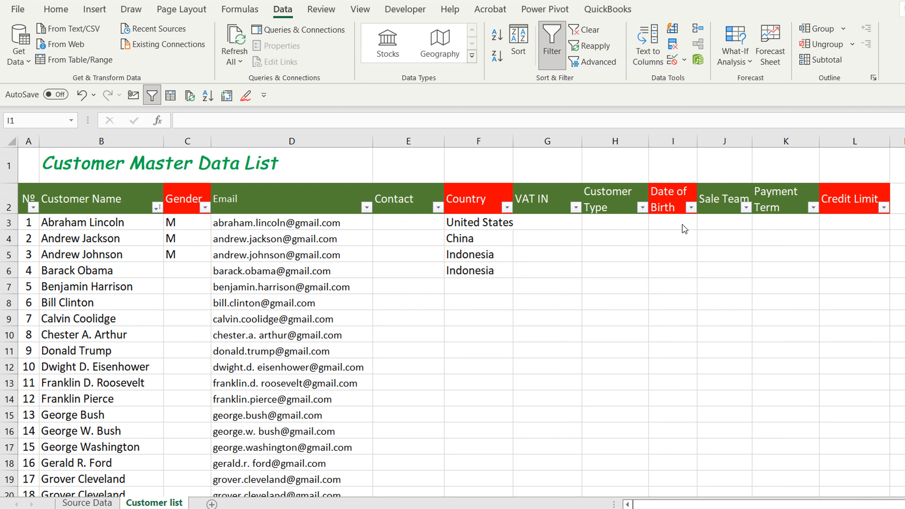
click(673, 141)
click(684, 61)
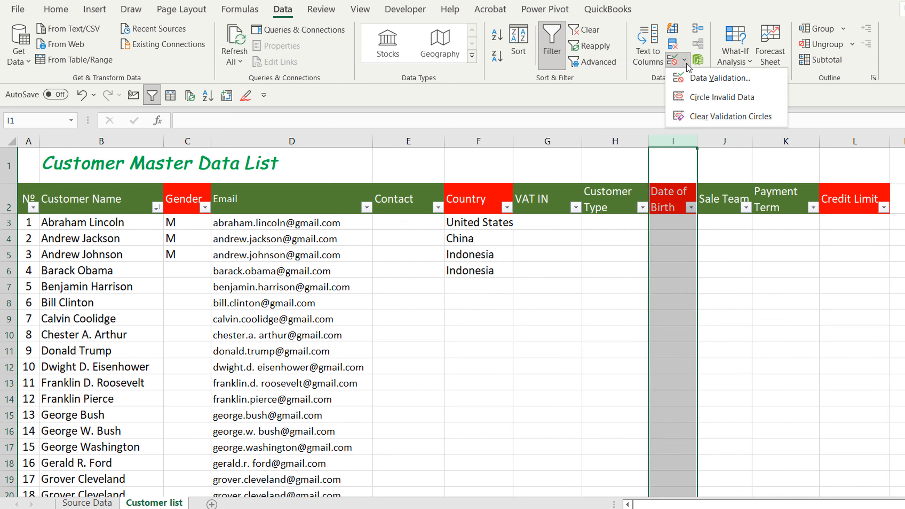
click(695, 84)
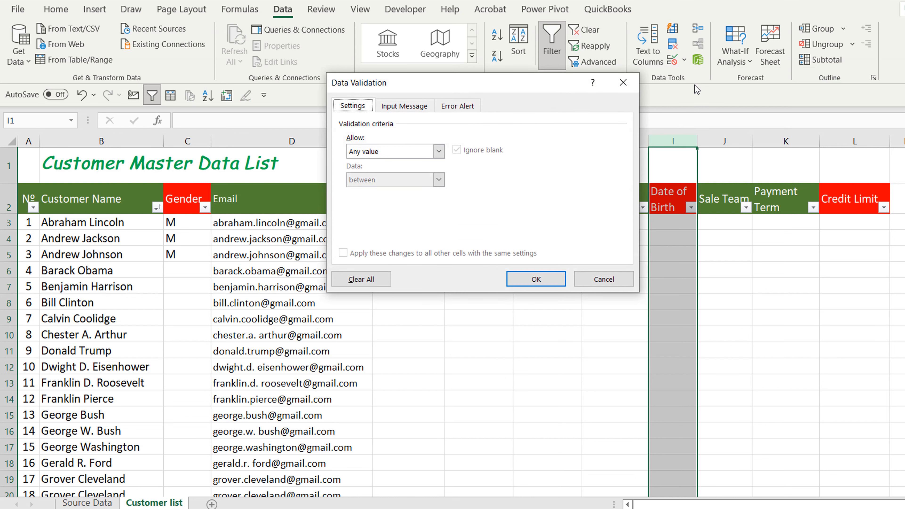
click(439, 151)
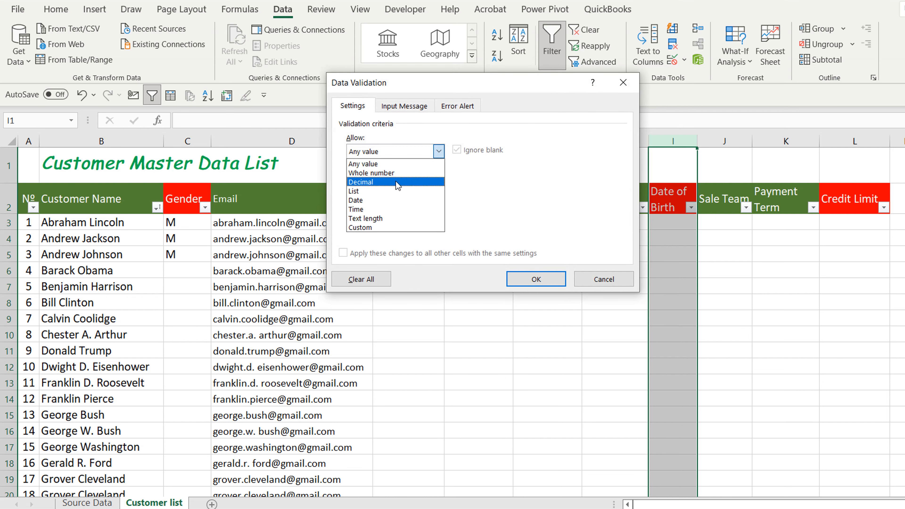
click(380, 201)
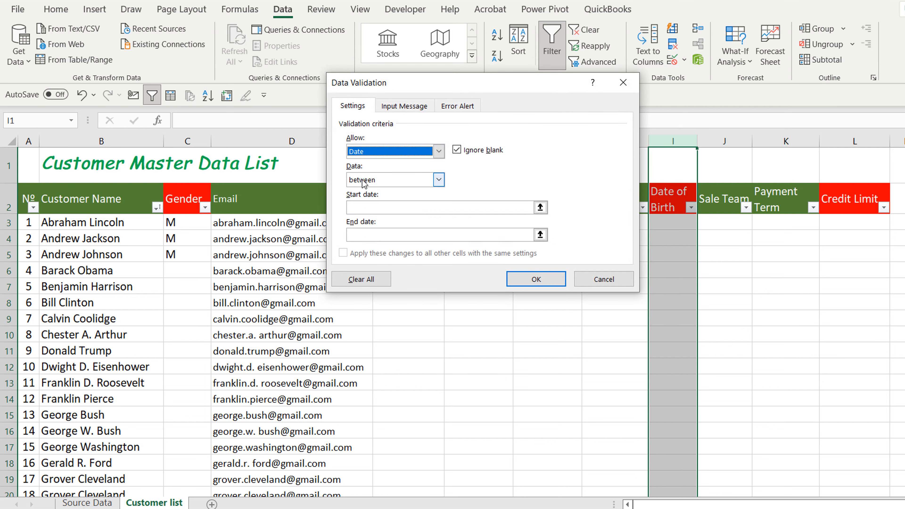
click(438, 180)
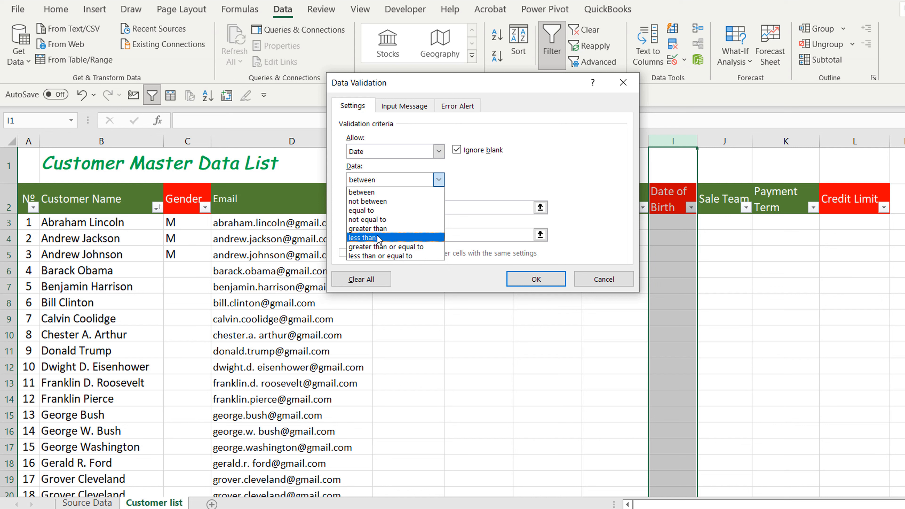
click(610, 281)
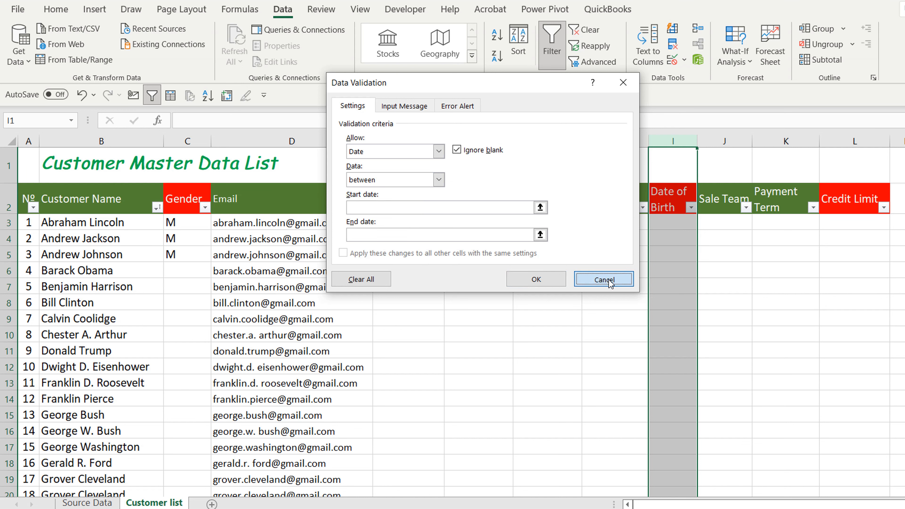
click(610, 281)
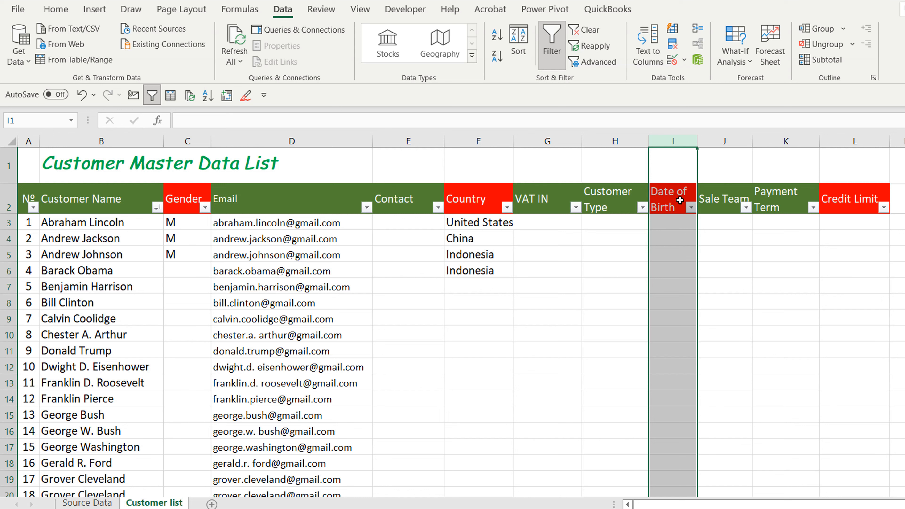
Set the data validation type for the whole Credit Limit column to Whole number.
click(842, 141)
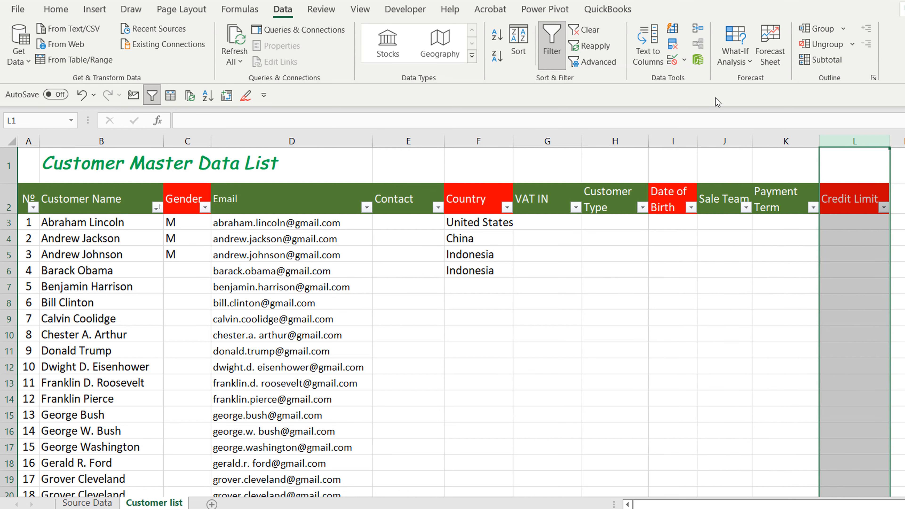
click(684, 59)
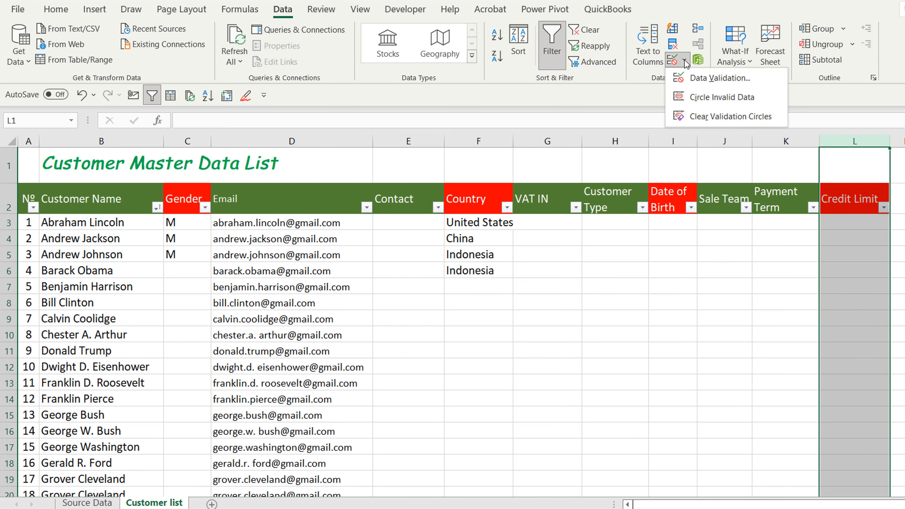
click(684, 79)
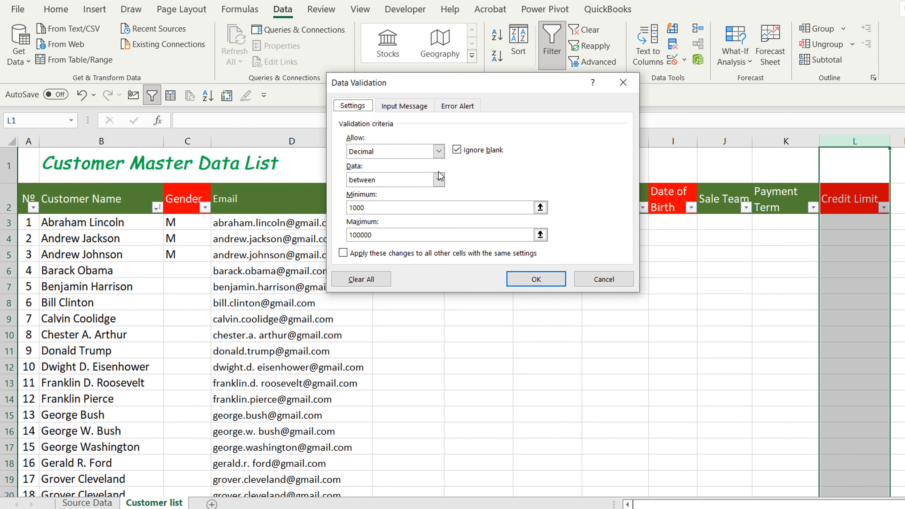
click(438, 152)
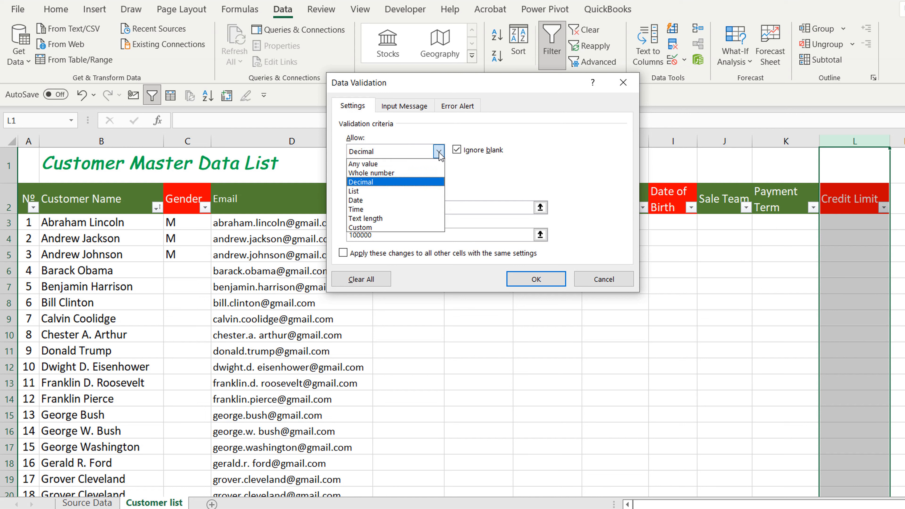
click(419, 173)
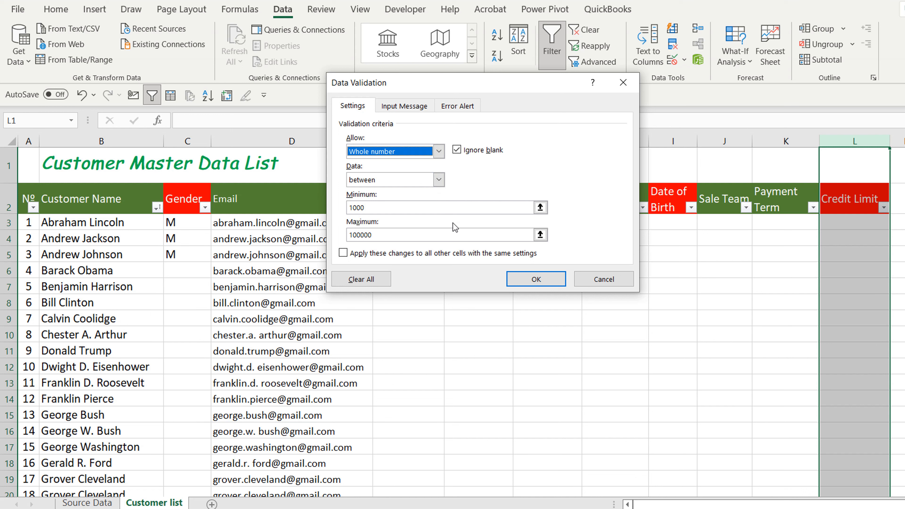
Edit the minimum and maximum limits of the Credit Limit column's between rule and apply the validation.
click(423, 203)
key(BackSpace)
key(BackSpace)
key(BackSpace)
key(BackSpace)
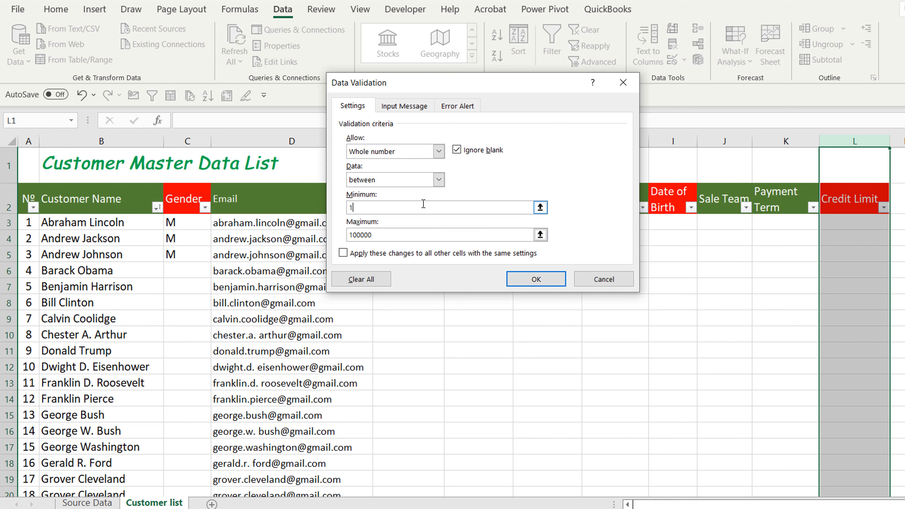
text(-)
text(100)
key(BackSpace)
key(BackSpace)
click(412, 235)
text(0)
click(537, 279)
Try to enter -100 in the first customer's Credit Limit cell, L3, and cancel the entry.
click(830, 227)
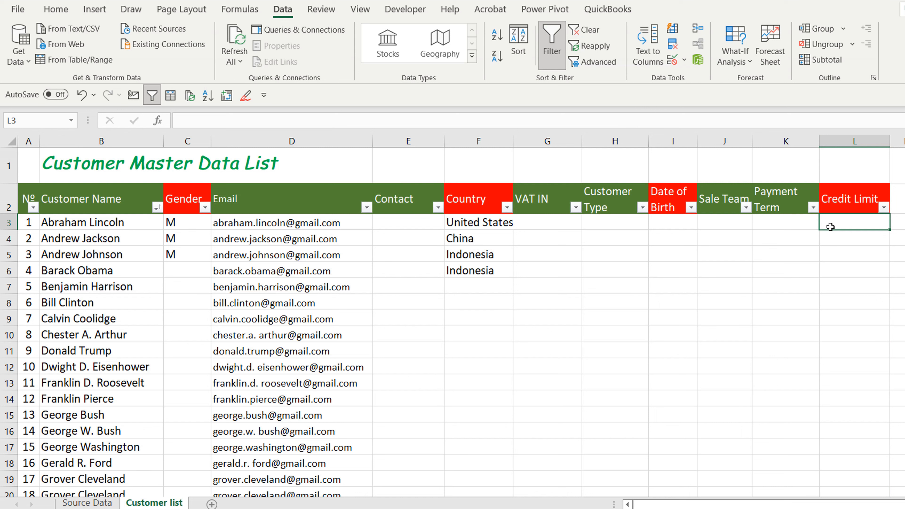
text(-100)
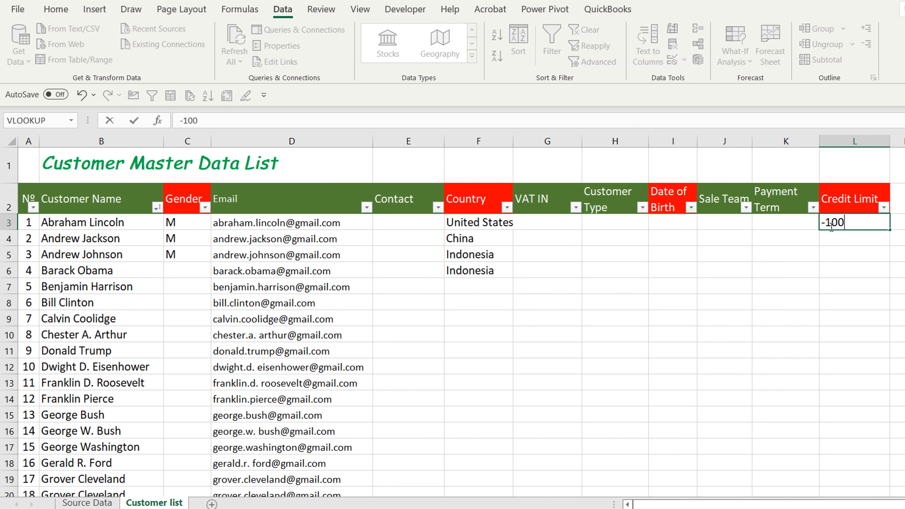
key(Return)
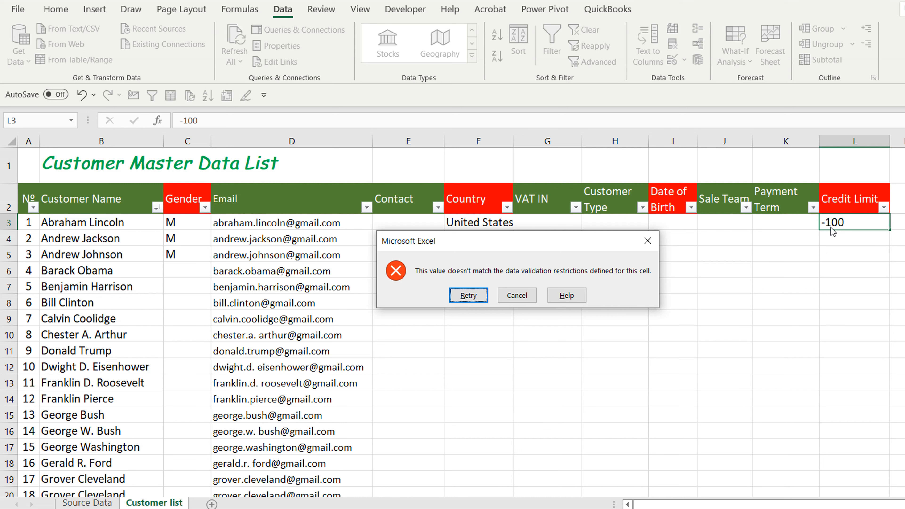
click(649, 238)
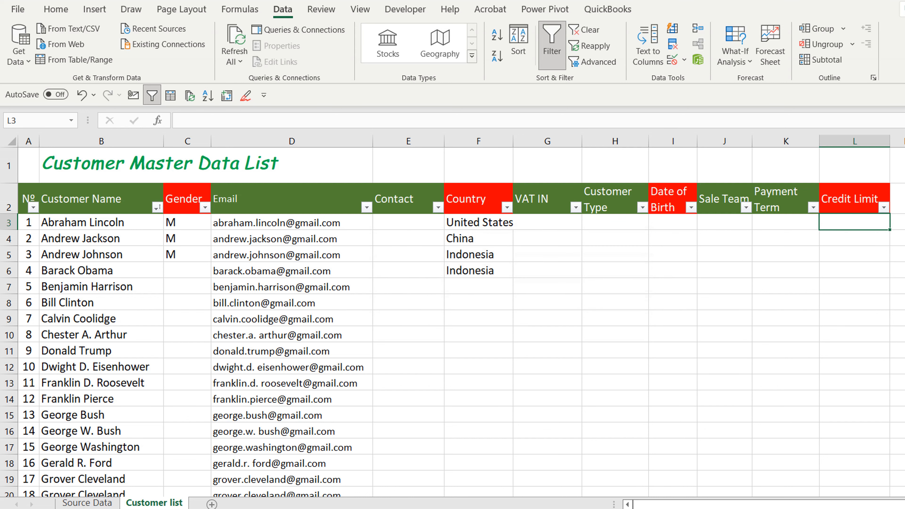
Try to enter 100000000 in Credit Limit cell L3 and cancel the entry.
key(BackSpace)
text(1000)
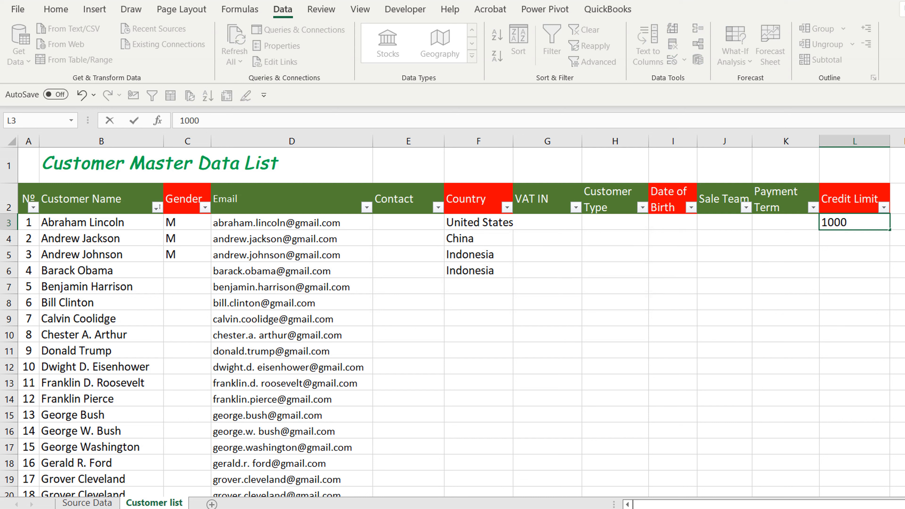
text(00000)
key(Return)
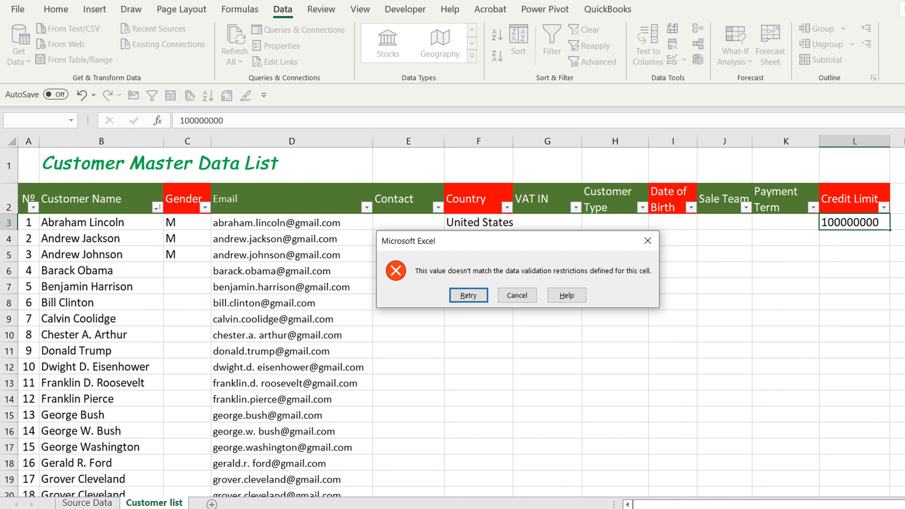
click(647, 241)
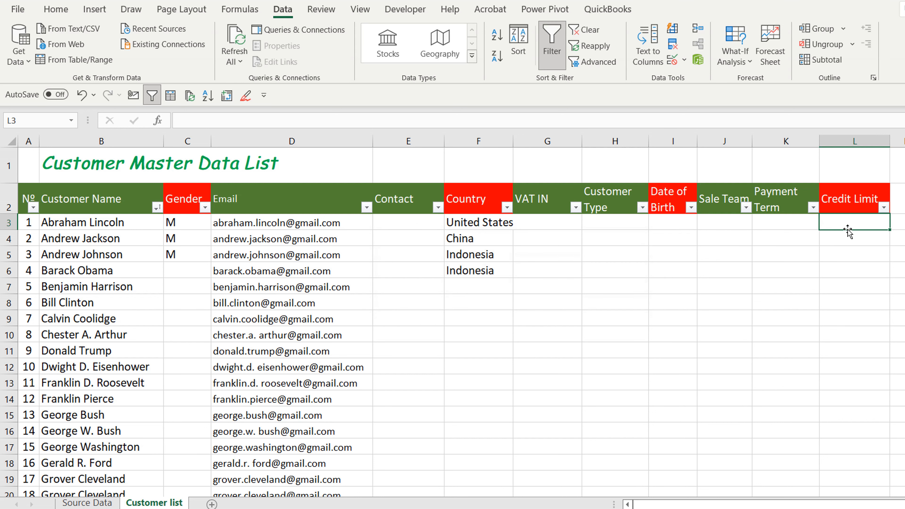
Enter credit limits of 5000 in L3 and 10000 in L4 for the first two customers.
text(5000)
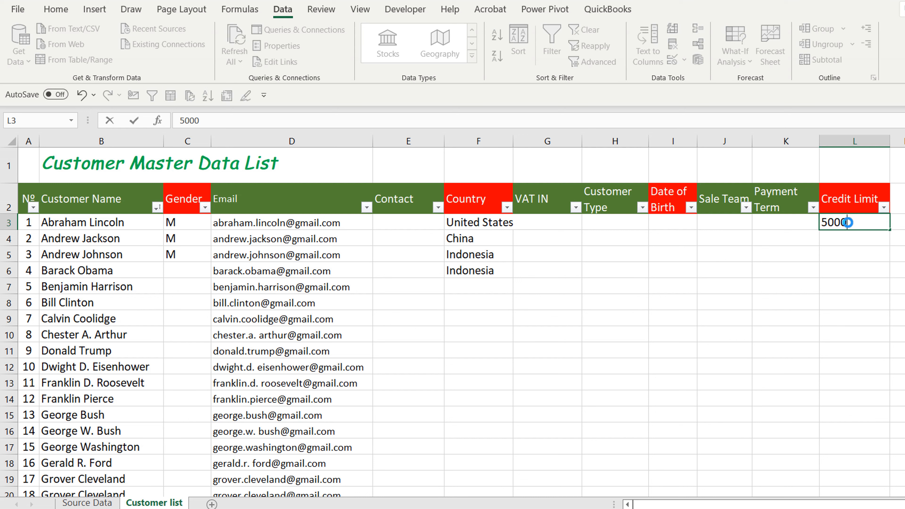
key(Return)
text(10000)
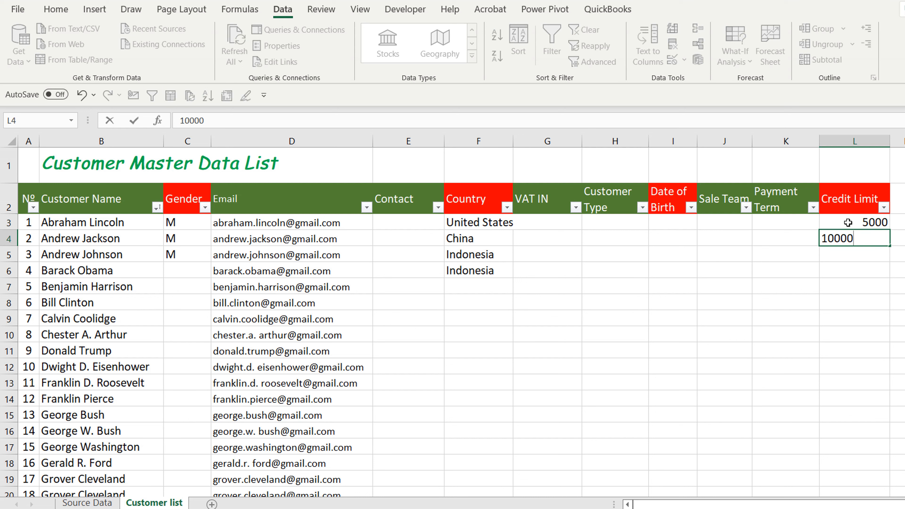
key(Return)
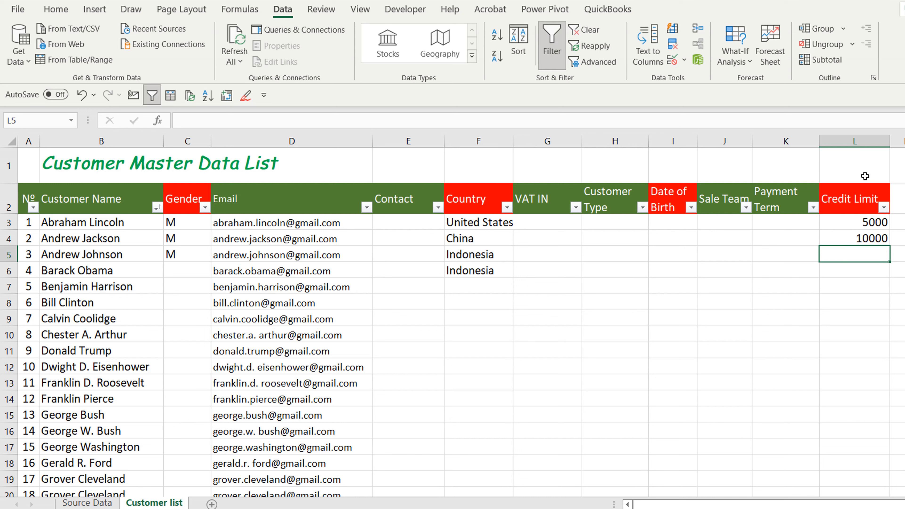
Set the maximum of the Credit Limit column's whole-number validation rule to 100000 and apply it to column L.
click(862, 138)
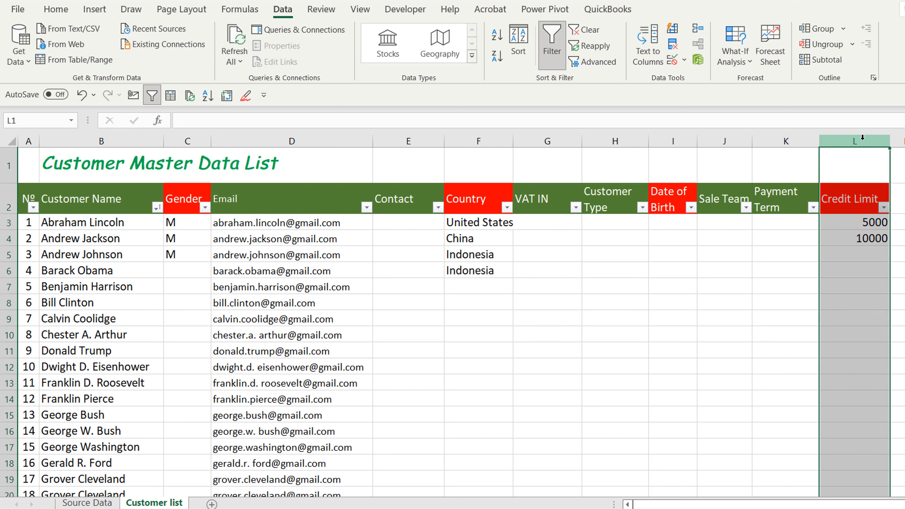
click(684, 64)
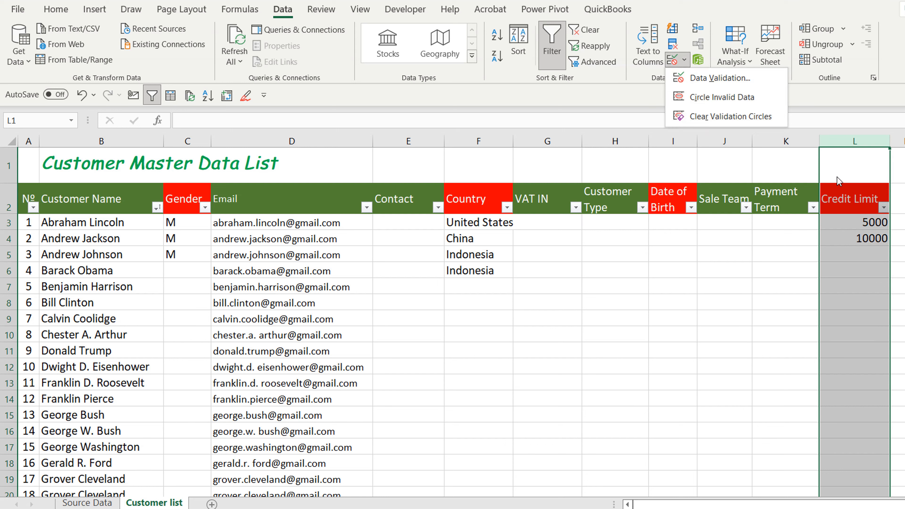
click(730, 79)
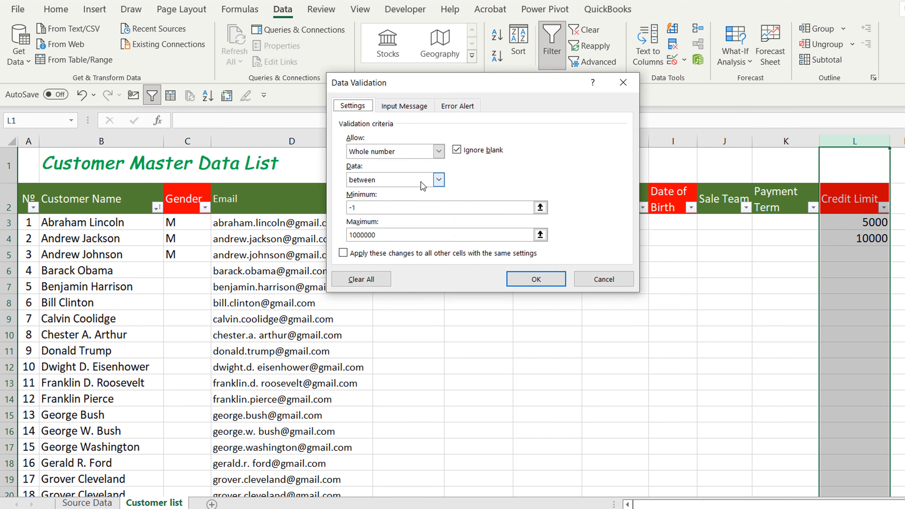
double_click(386, 235)
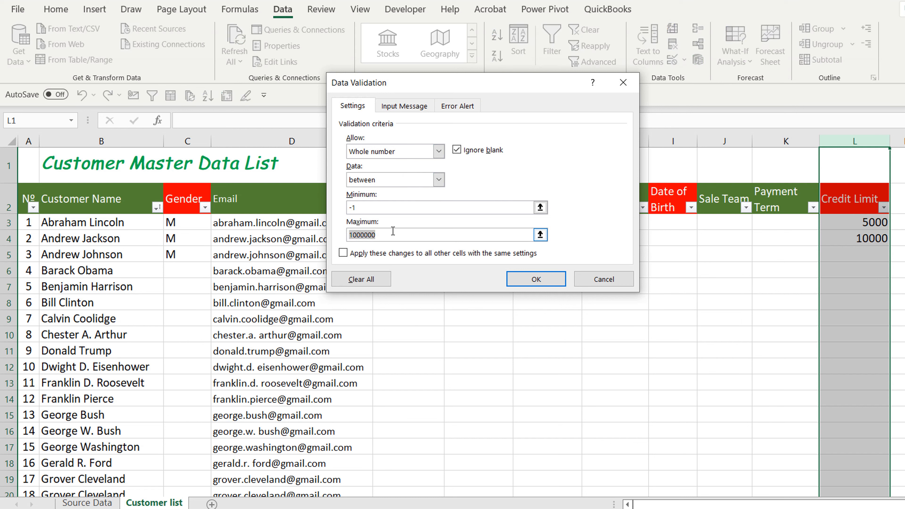
click(393, 235)
key(BackSpace)
click(536, 280)
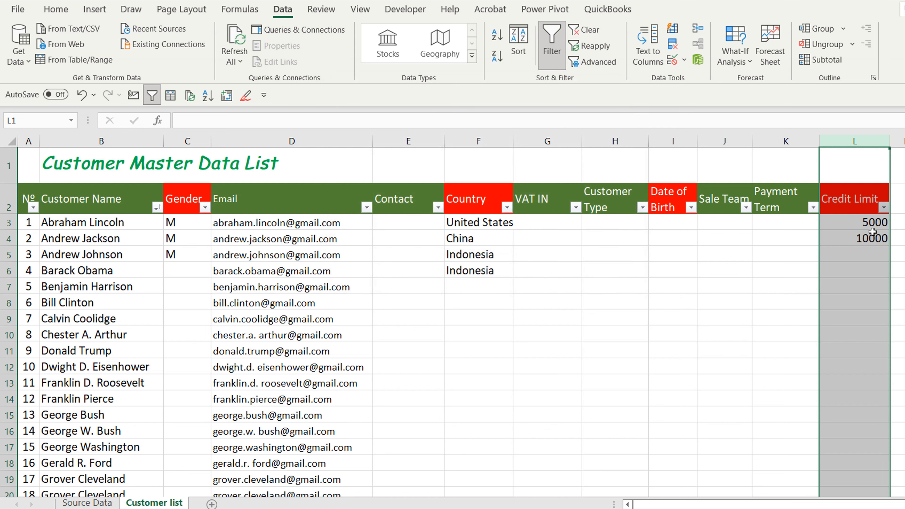
click(870, 258)
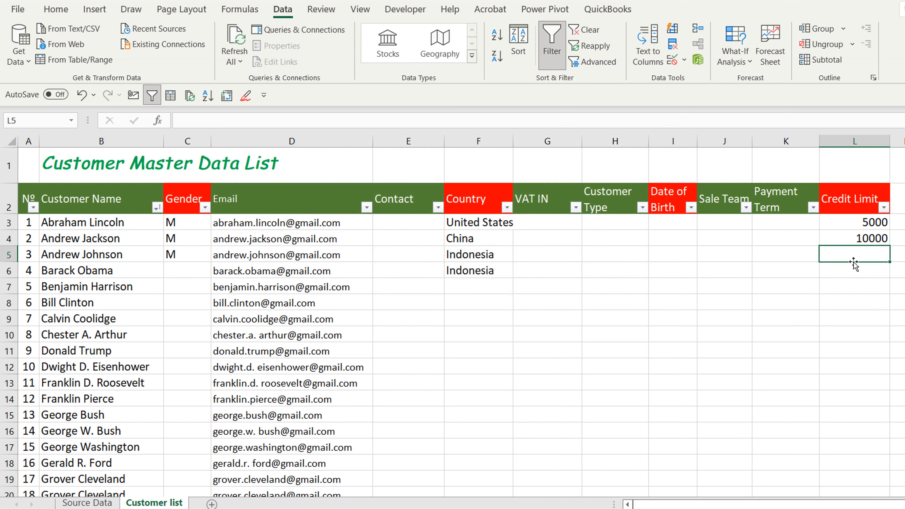
Clear all data validation settings from the Credit Limit column, L, and apply the change.
click(849, 141)
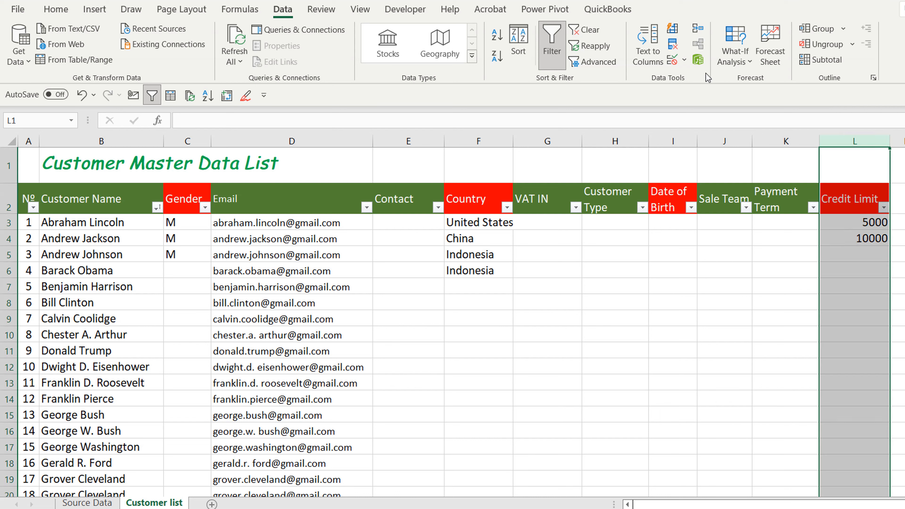
click(684, 59)
click(694, 77)
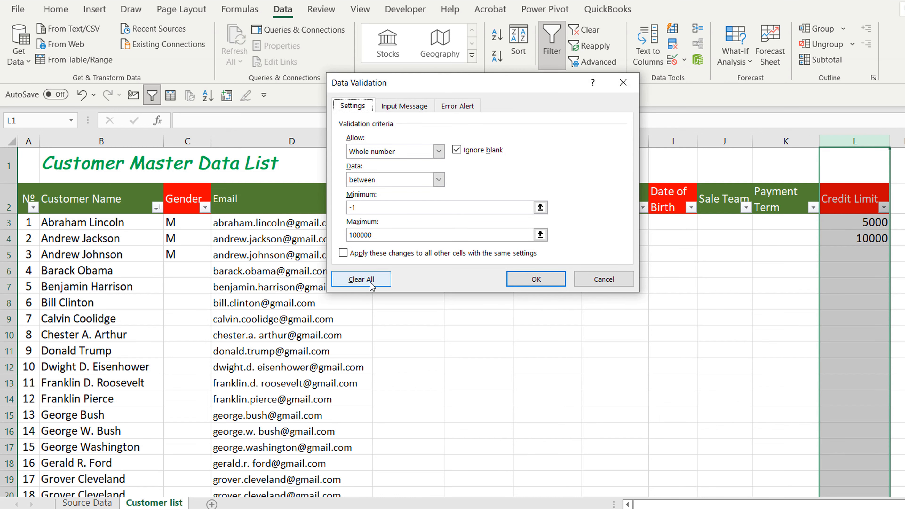
click(361, 279)
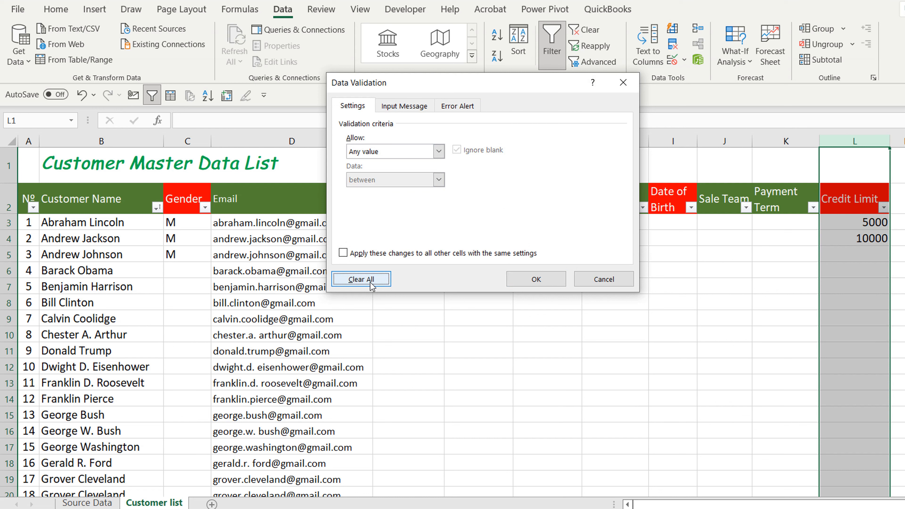
click(543, 281)
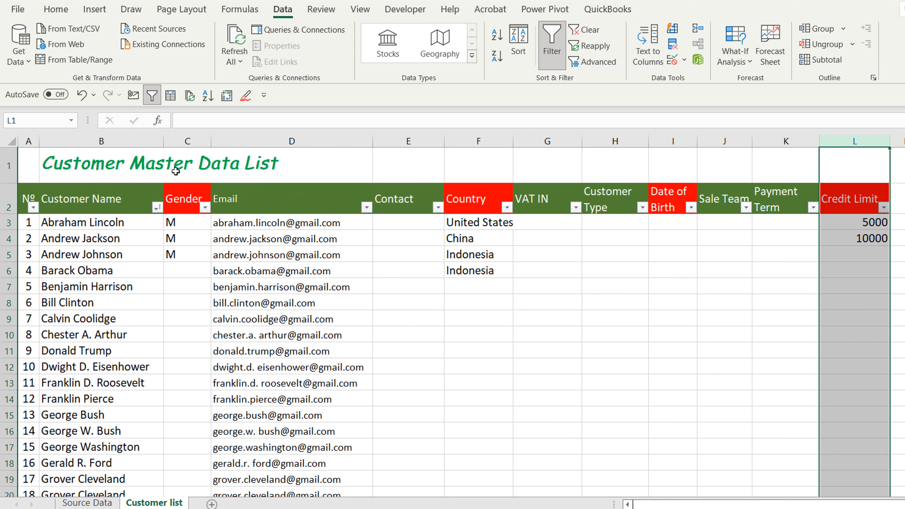
click(100, 163)
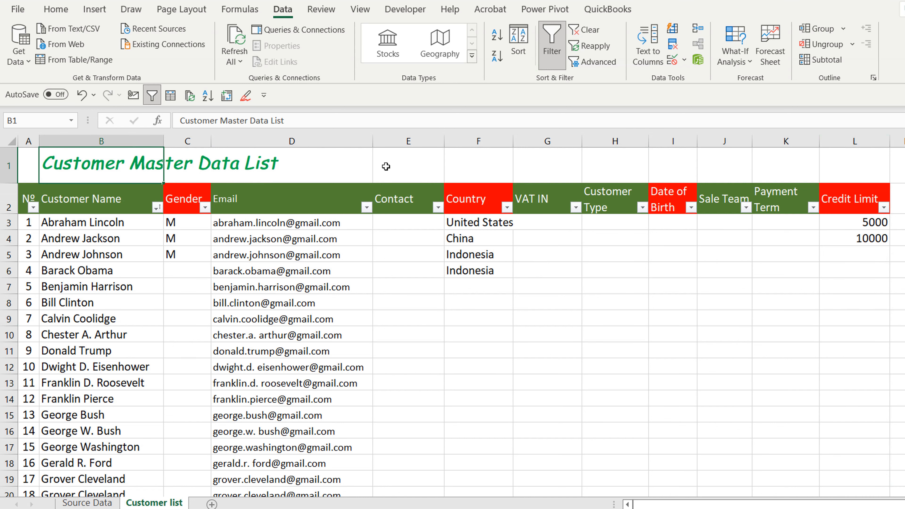